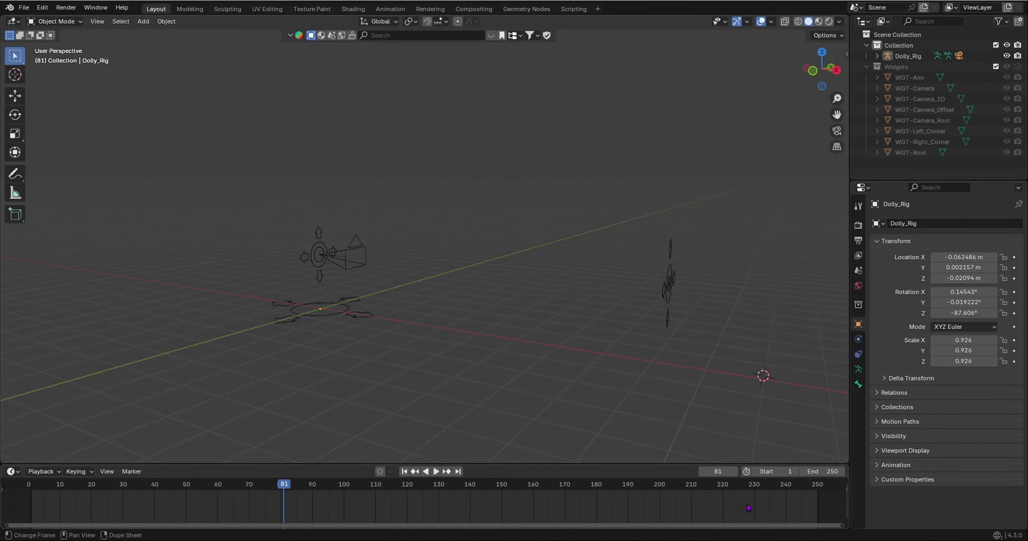
pyautogui.moveTo(434, 305); pyautogui.dragTo(369, 252, button='middle')
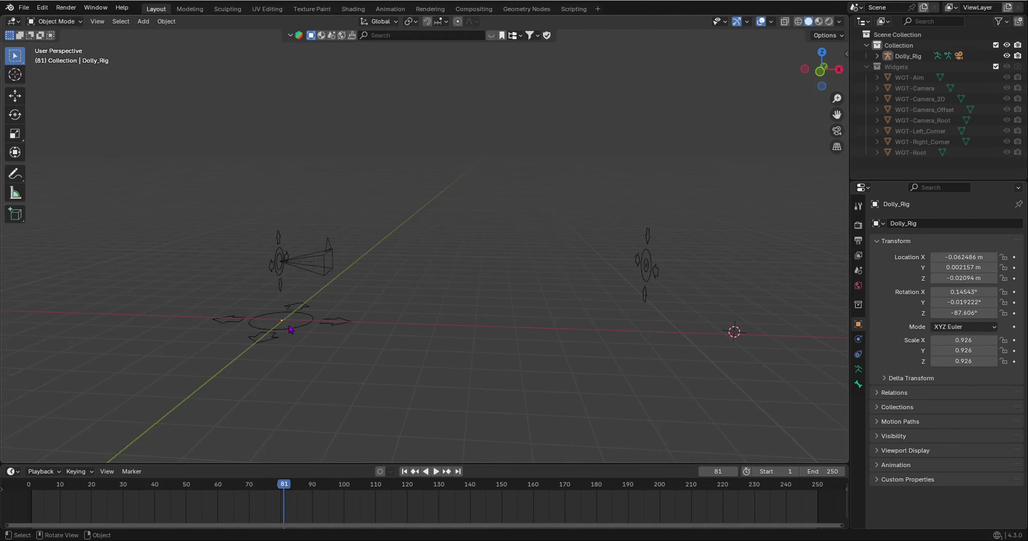
pyautogui.click(308, 329)
pyautogui.hotkey('ctrl', 'Tab')
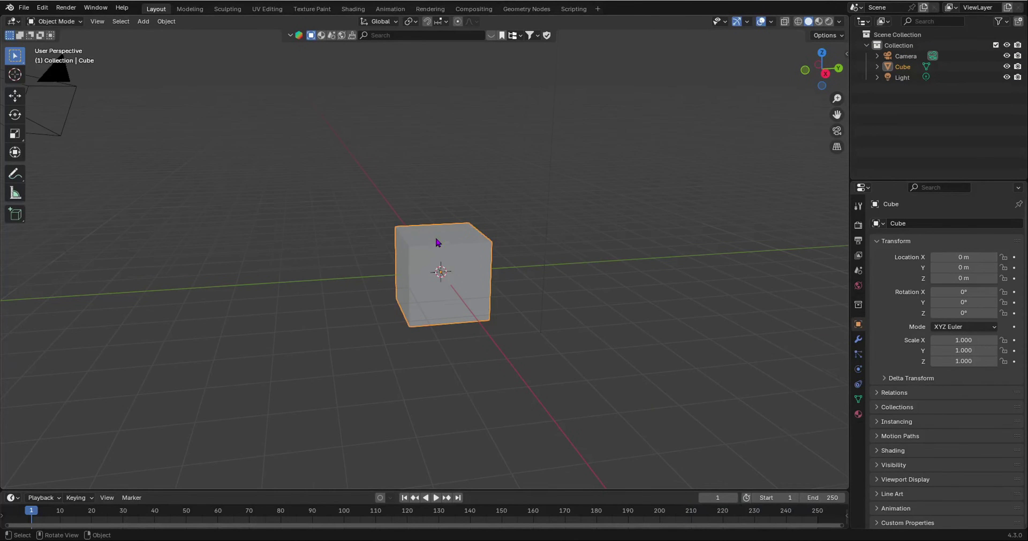
# Step: Move the default camera freely to about X 5.29 m, Y -4.90 m, Z 5.55 m
pyautogui.moveTo(437, 242); pyautogui.dragTo(458, 283, button='middle')
pyautogui.scroll(-3, 457, 283)
pyautogui.click(217, 186)
pyautogui.moveTo(264, 217); pyautogui.dragTo(308, 249, button='middle')
pyautogui.click(256, 212)
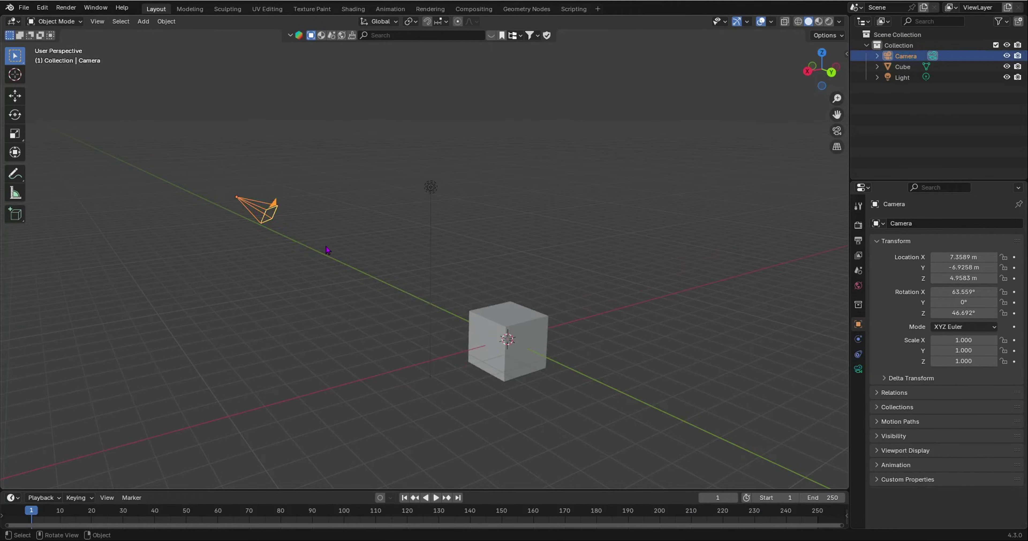
pyautogui.moveTo(316, 255); pyautogui.dragTo(346, 264, button='middle')
pyautogui.press('g')
pyautogui.click(395, 271)
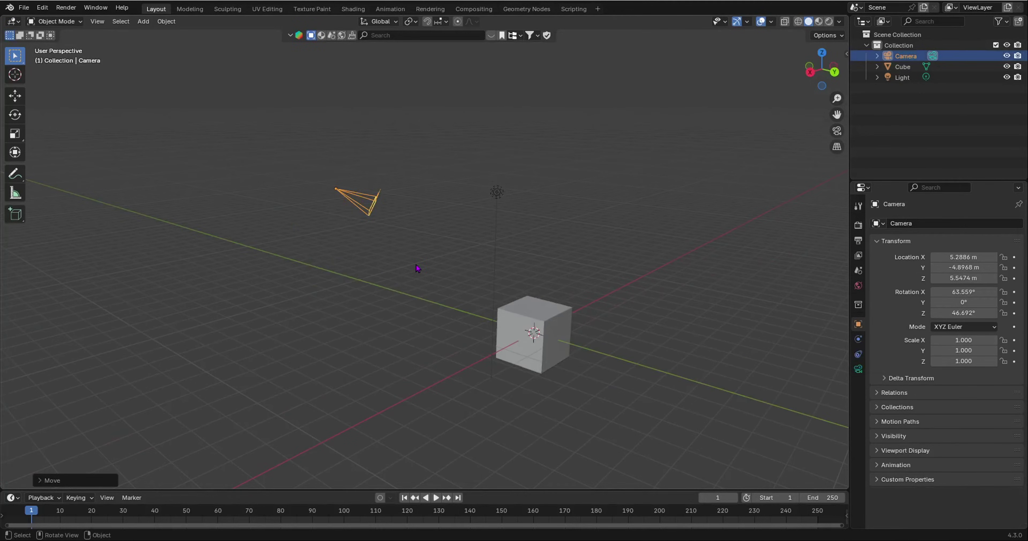
# Step: Aim the camera with fly/walk navigation from the camera view to a Z rotation of about 73.8°, and return to the perspective view
pyautogui.press('KP_0')
pyautogui.hotkey('shift', '`')
pyautogui.click(448, 266)
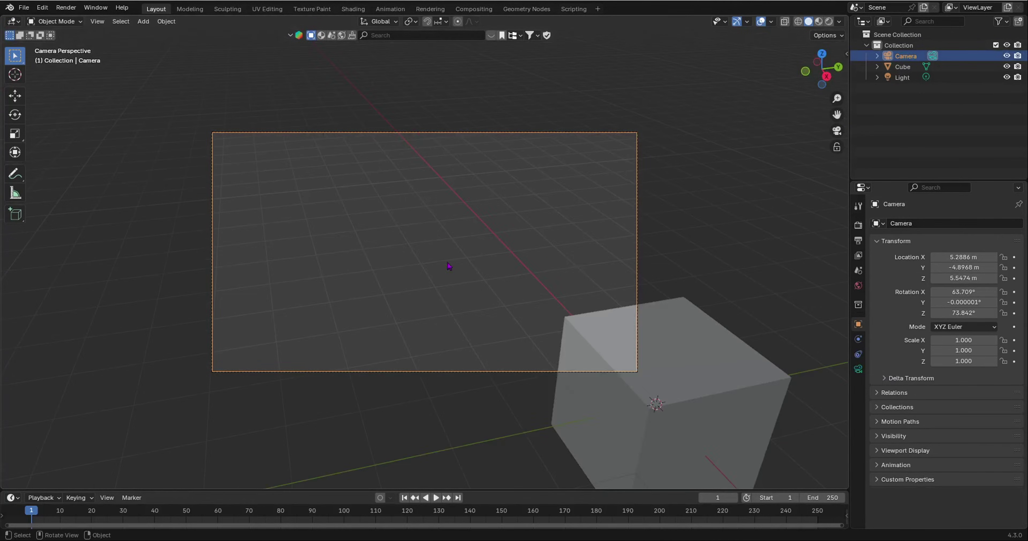
pyautogui.press('KP_0')
pyautogui.moveTo(451, 266); pyautogui.dragTo(595, 287, button='middle')
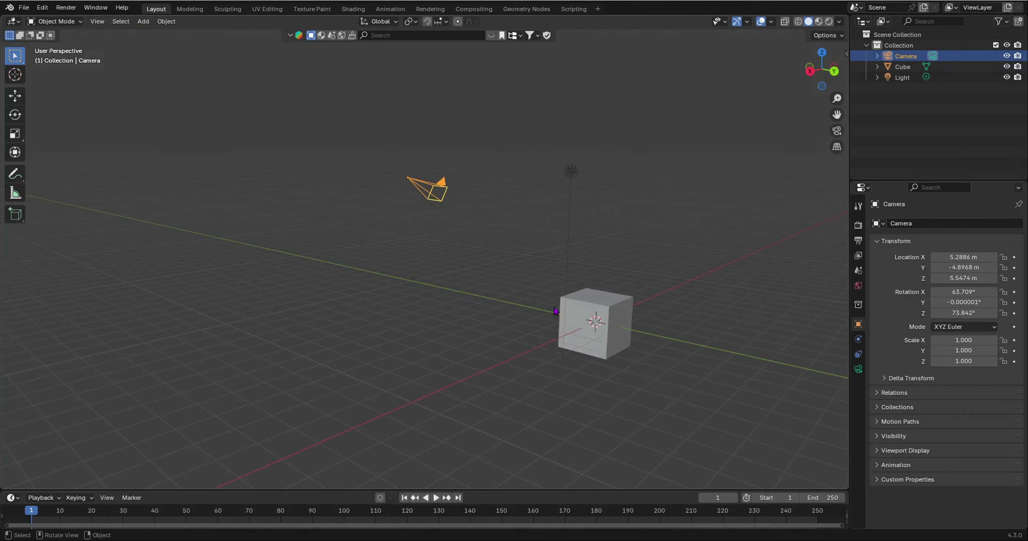
# Step: Delete the camera, the cube and the light to leave the scene empty
pyautogui.press('x')
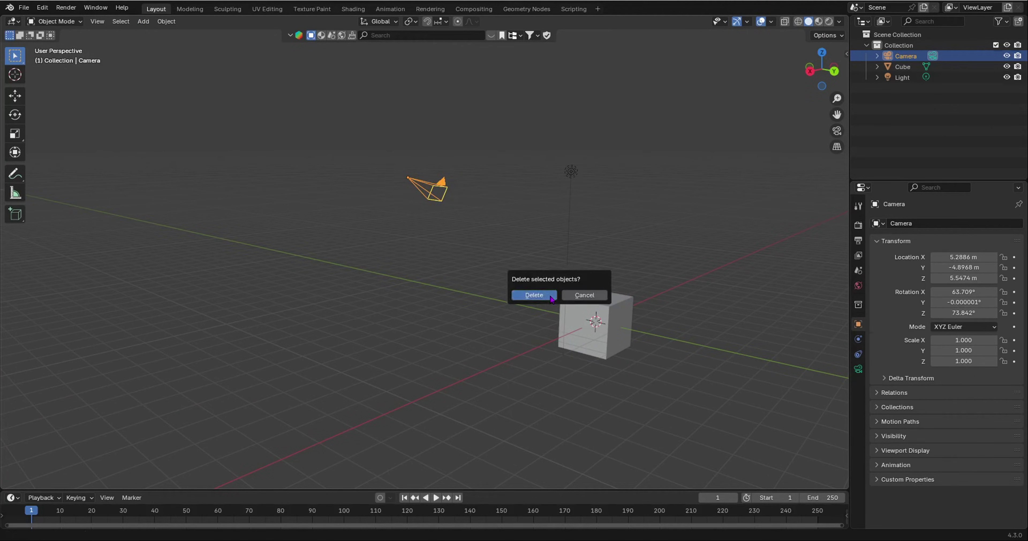
pyautogui.click(535, 294)
pyautogui.press('a')
pyautogui.press('x')
pyautogui.click(557, 285)
pyautogui.moveTo(557, 285); pyautogui.dragTo(645, 303, button='middle')
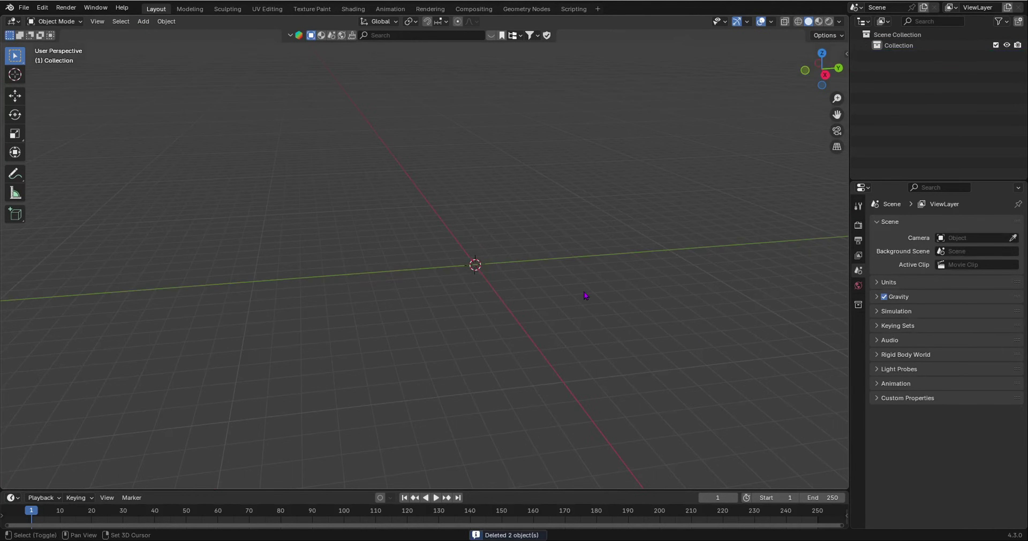
pyautogui.hotkey('shift', 'a')
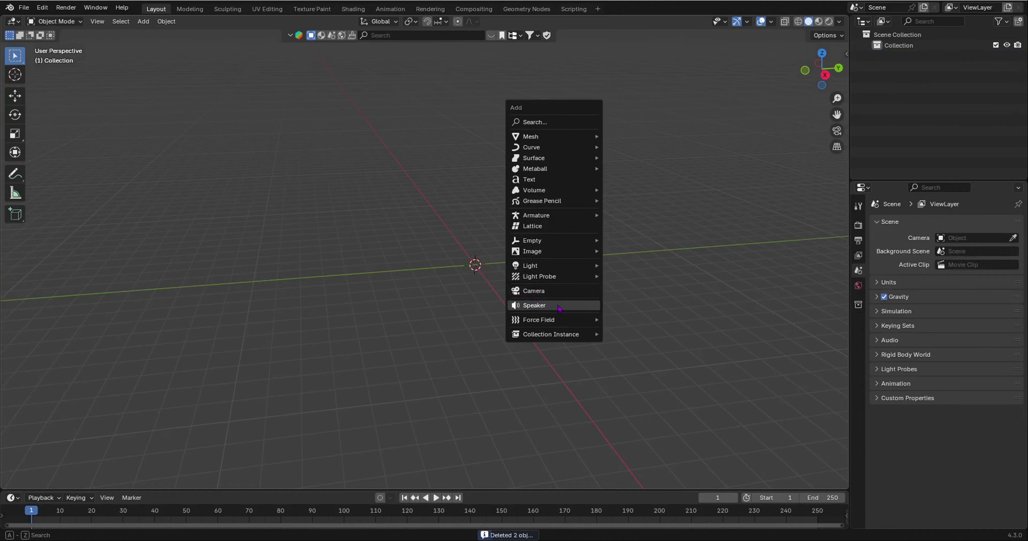
pyautogui.press('Escape')
pyautogui.moveTo(557, 262); pyautogui.dragTo(502, 322, button='middle')
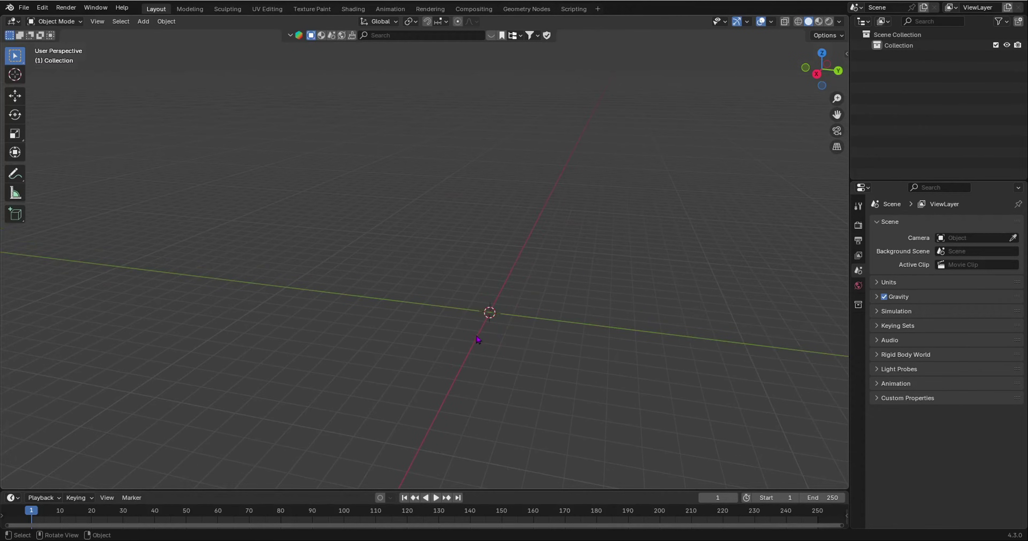
# Step: Search the online extensions for "camera rig" and install Add Camera Rigs
pyautogui.click(42, 8)
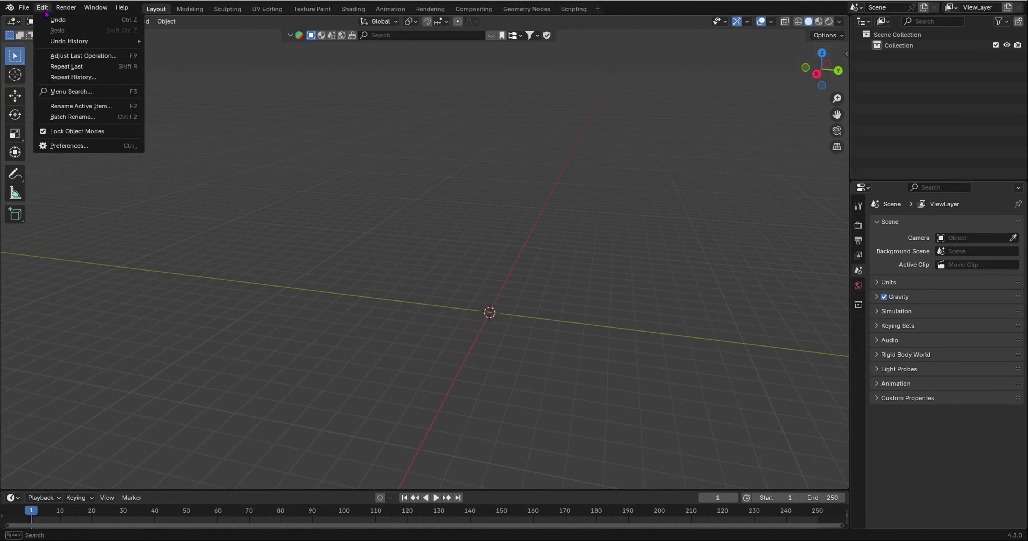
pyautogui.click(68, 146)
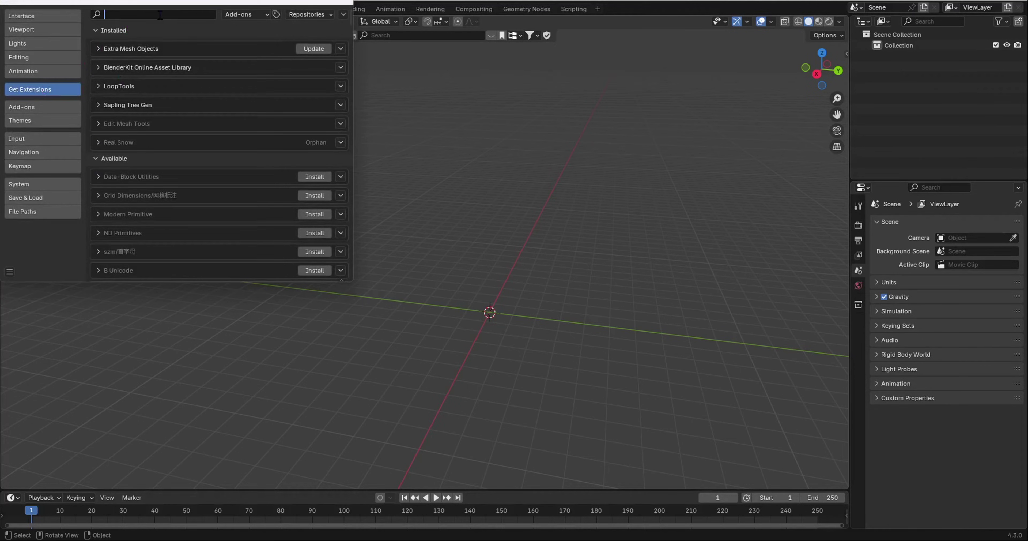
pyautogui.write('camer')
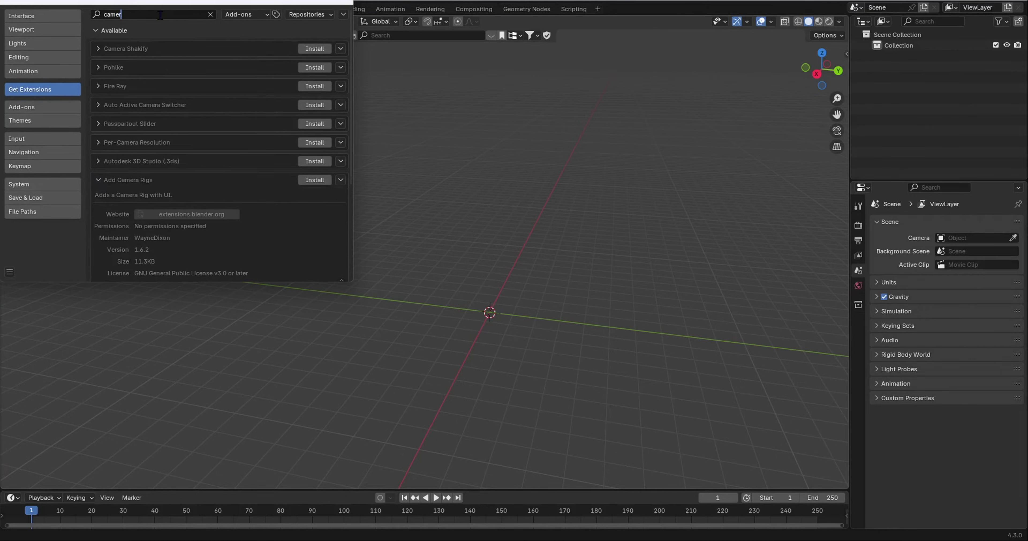
pyautogui.write('a rig')
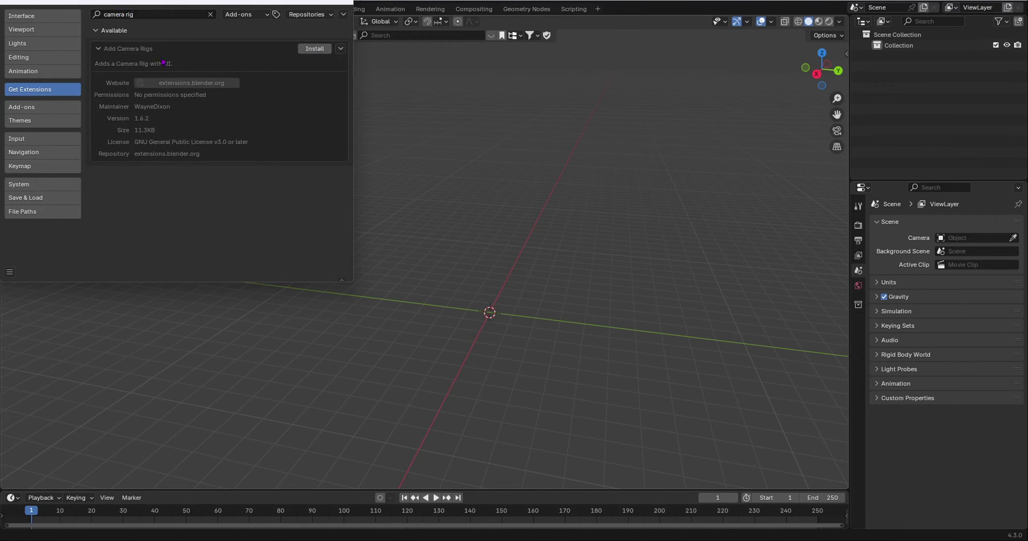
pyautogui.click(315, 48)
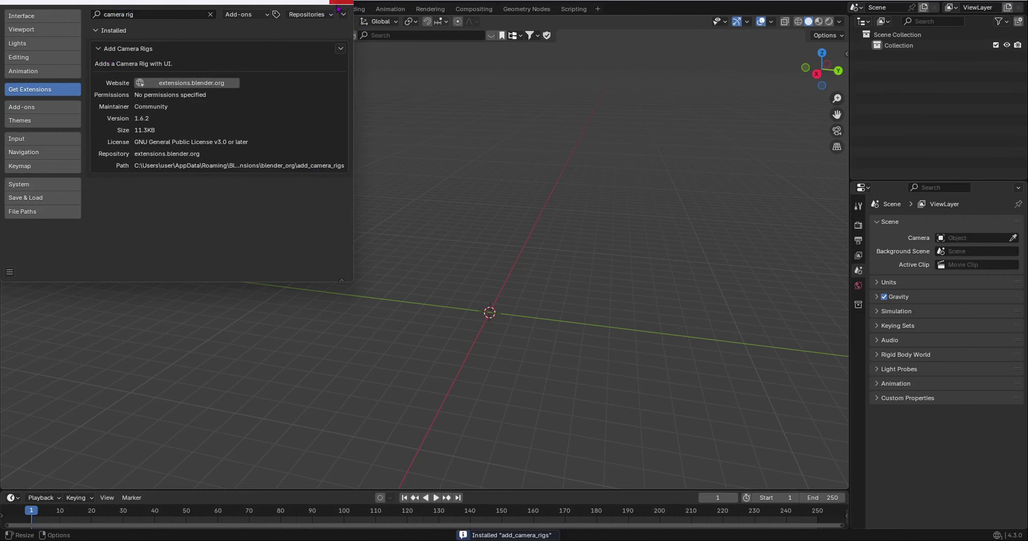
# Step: Check that the Add Camera Rigs add-on is enabled, and save and close the preferences
pyautogui.click(39, 109)
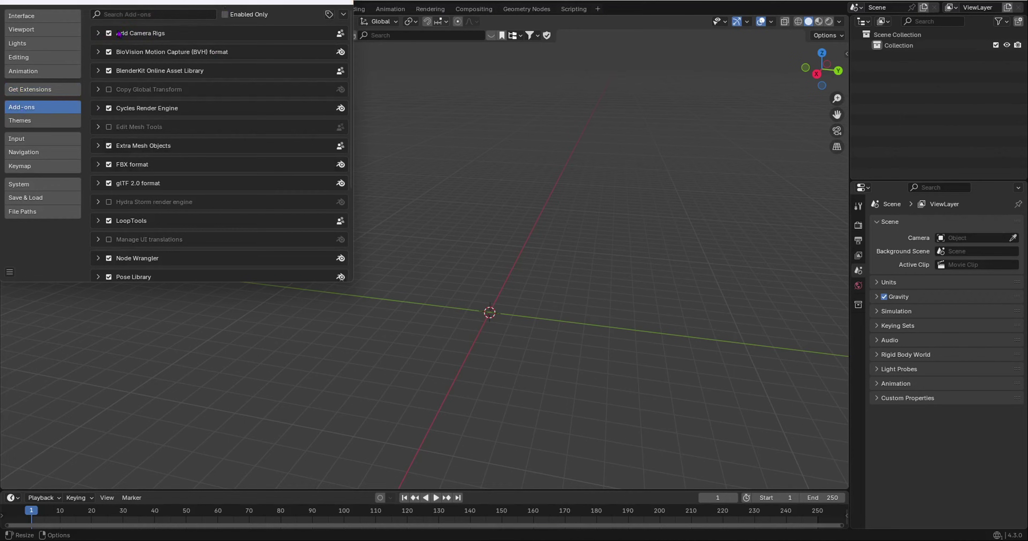
pyautogui.click(10, 273)
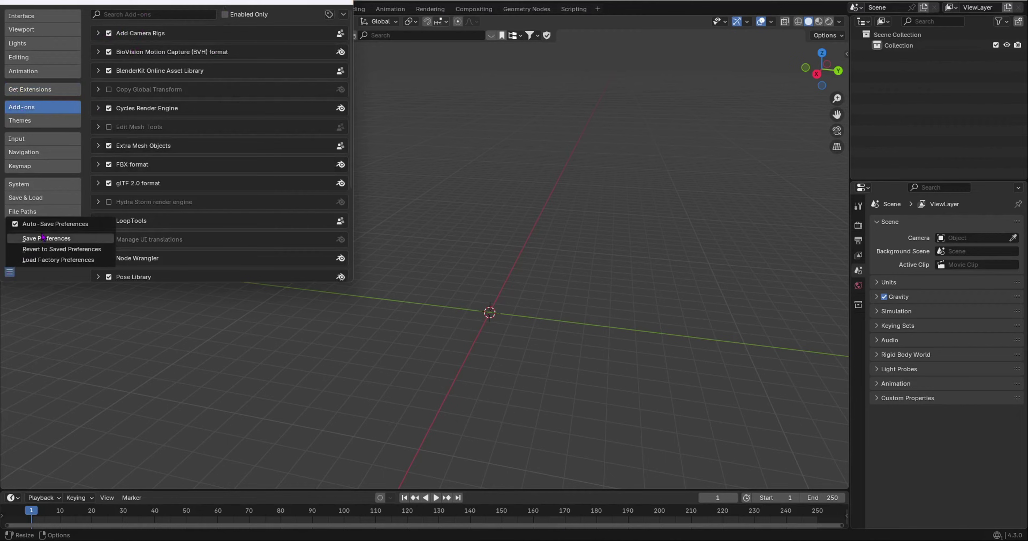
pyautogui.click(43, 240)
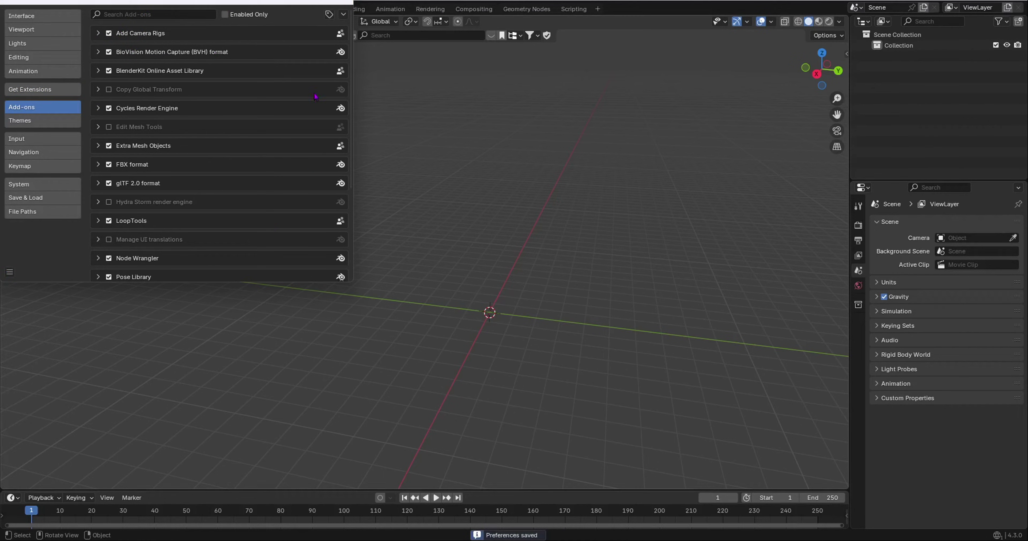
pyautogui.click(339, 3)
# Step: Add a Dolly Camera Rig at the world origin
pyautogui.moveTo(498, 263); pyautogui.dragTo(427, 259, button='middle')
pyautogui.hotkey('shift', 'a')
pyautogui.moveTo(426, 260)
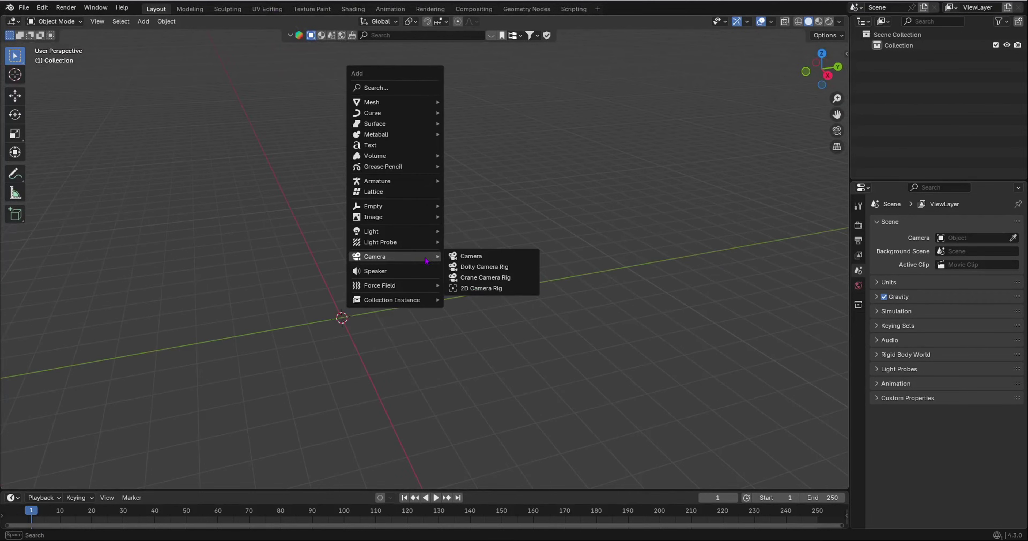
pyautogui.click(479, 268)
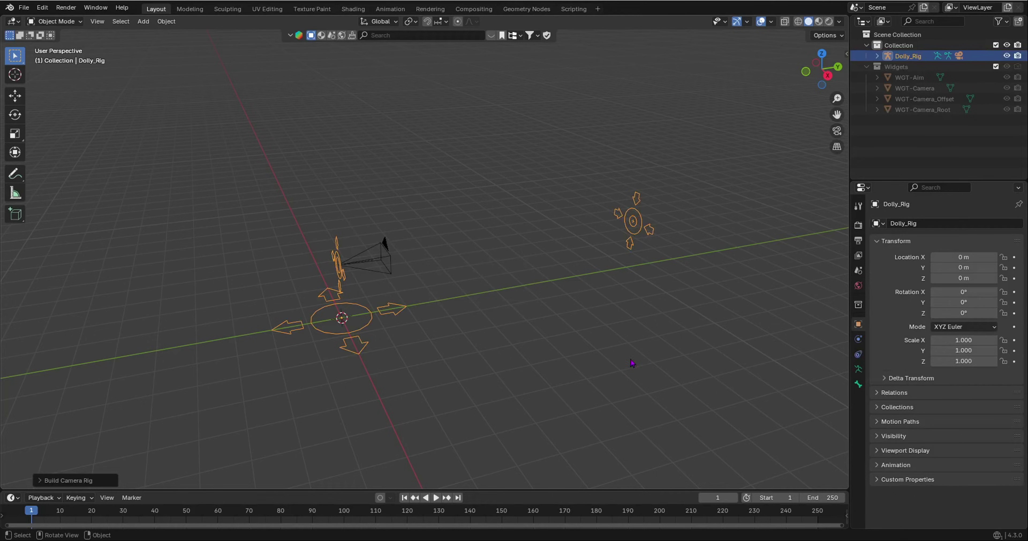
pyautogui.moveTo(631, 363); pyautogui.dragTo(433, 330, button='middle')
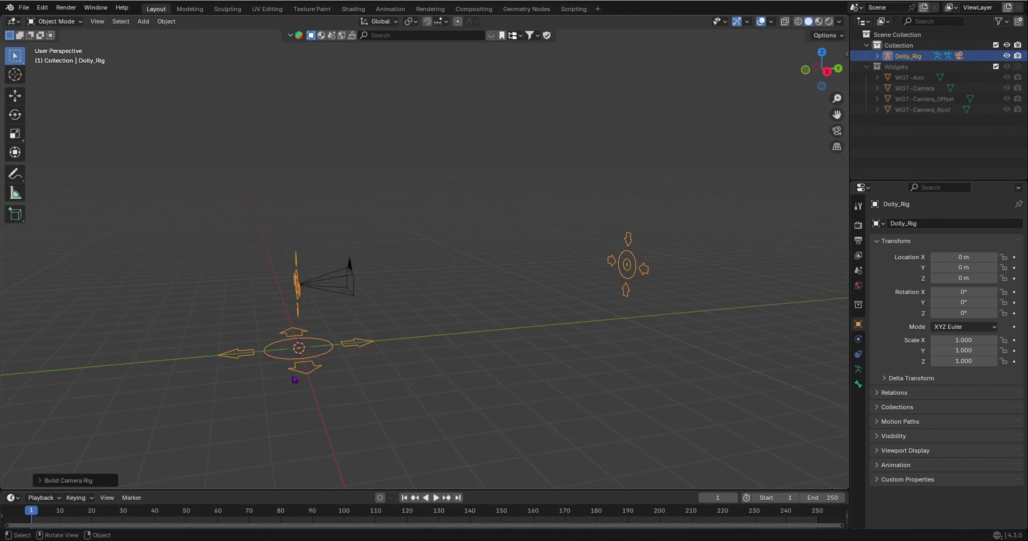
pyautogui.moveTo(617, 333); pyautogui.dragTo(443, 265, button='middle')
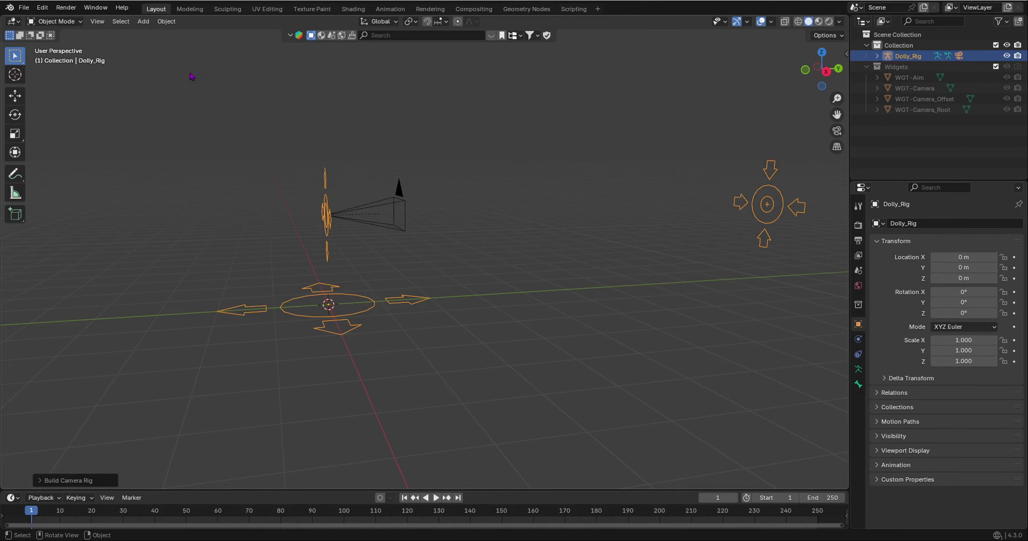
# Step: Switch the dolly rig to Pose Mode
pyautogui.click(55, 22)
pyautogui.hotkey('ctrl', 'Tab')
pyautogui.moveTo(371, 268); pyautogui.dragTo(468, 321, button='middle')
# Step: Try moving the dolly rig's root control, and undo the move
pyautogui.click(535, 308)
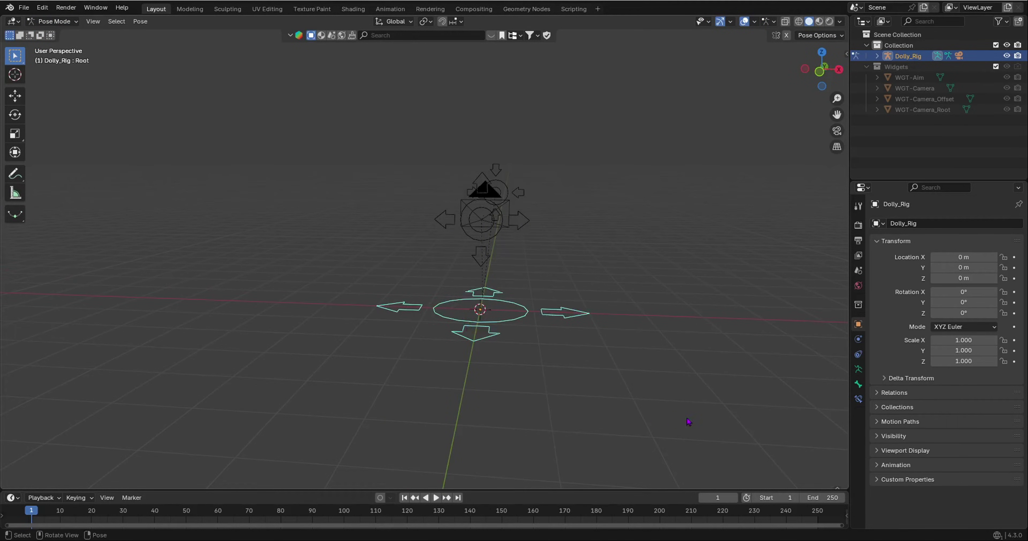
pyautogui.press('g')
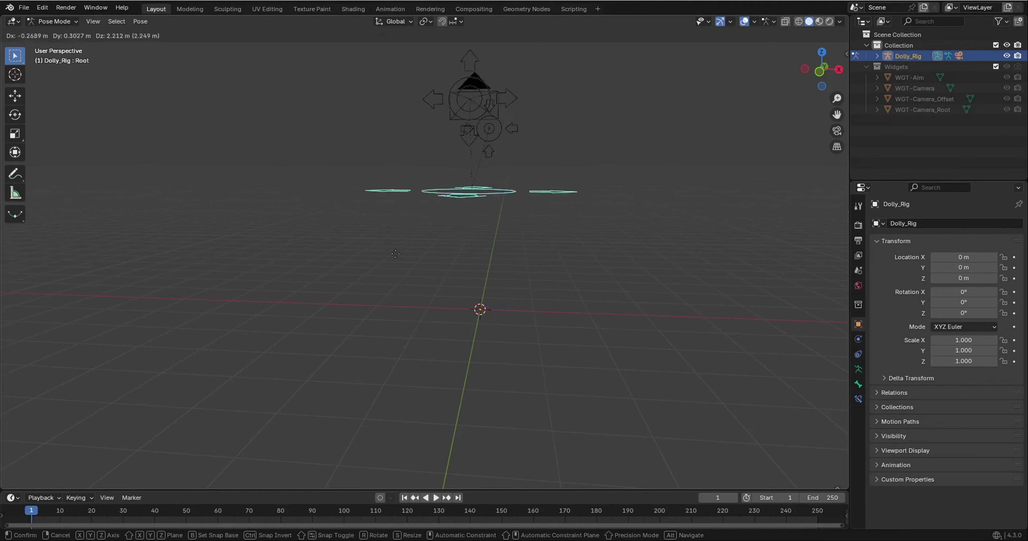
pyautogui.click(380, 272)
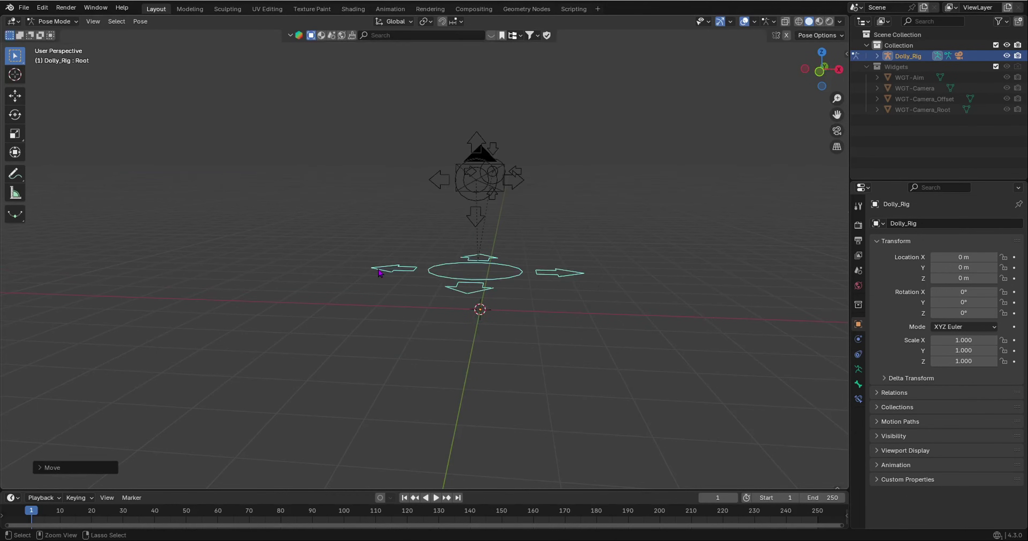
pyautogui.hotkey('ctrl', 'z')
# Step: Try moving the dolly rig's camera offset control and its outer camera control, cancelling both moves
pyautogui.scroll(2, 489, 217)
pyautogui.click(450, 230)
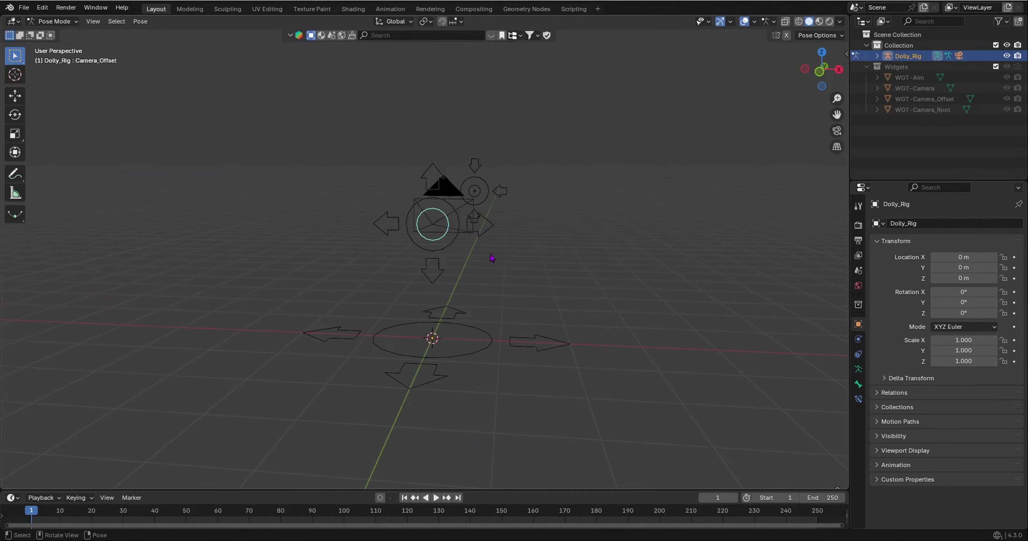
pyautogui.press('g')
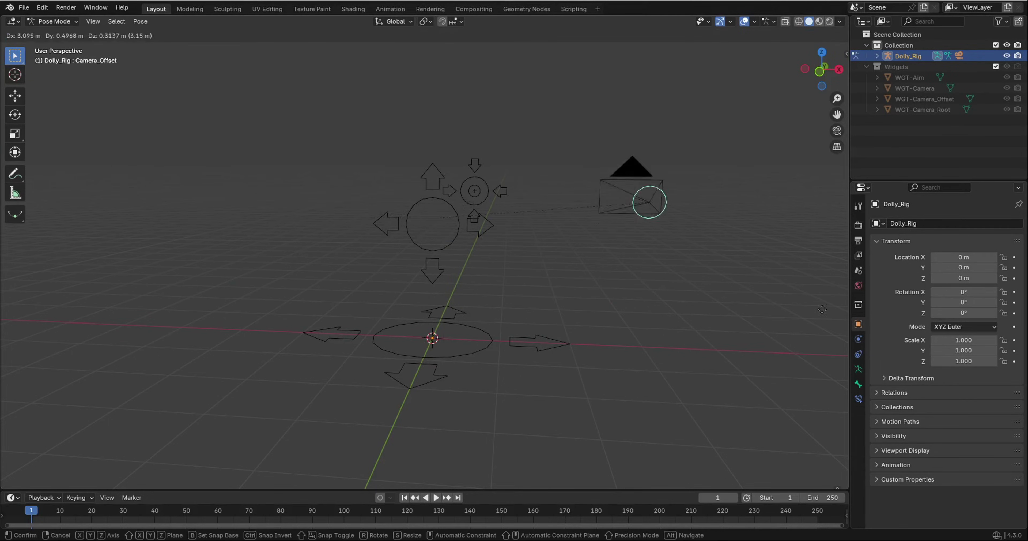
pyautogui.rightClick(495, 250)
pyautogui.click(495, 239)
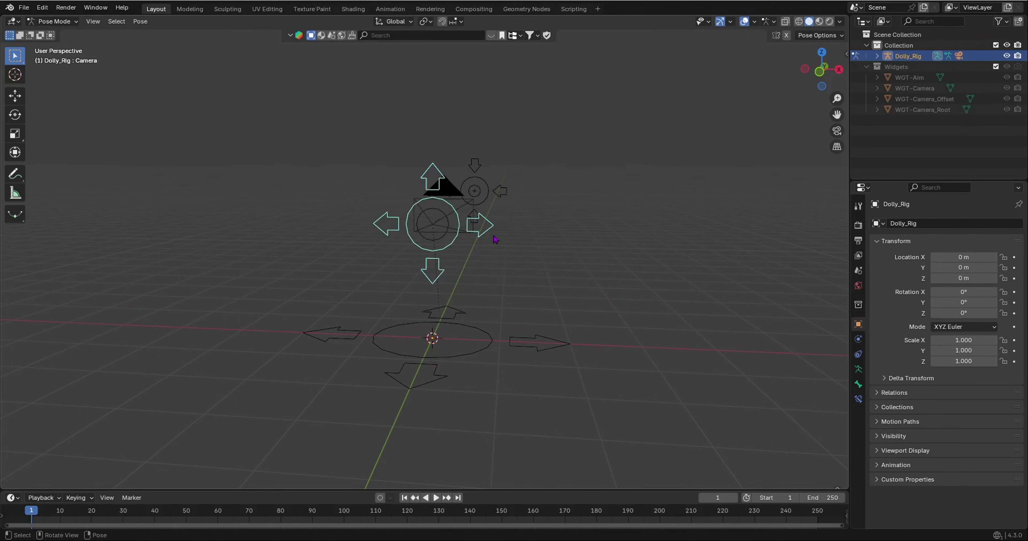
pyautogui.press('g')
pyautogui.rightClick(419, 228)
# Step: Move the dolly rig's aim control freely to redirect the camera
pyautogui.moveTo(688, 216); pyautogui.dragTo(566, 235, button='middle')
pyautogui.keyDown('shift'); pyautogui.moveTo(684, 143); pyautogui.dragTo(528, 174, button='middle'); pyautogui.keyUp('shift')
pyautogui.click(567, 206)
pyautogui.moveTo(472, 295); pyautogui.dragTo(600, 305, button='middle')
pyautogui.scroll(-3, 544, 275)
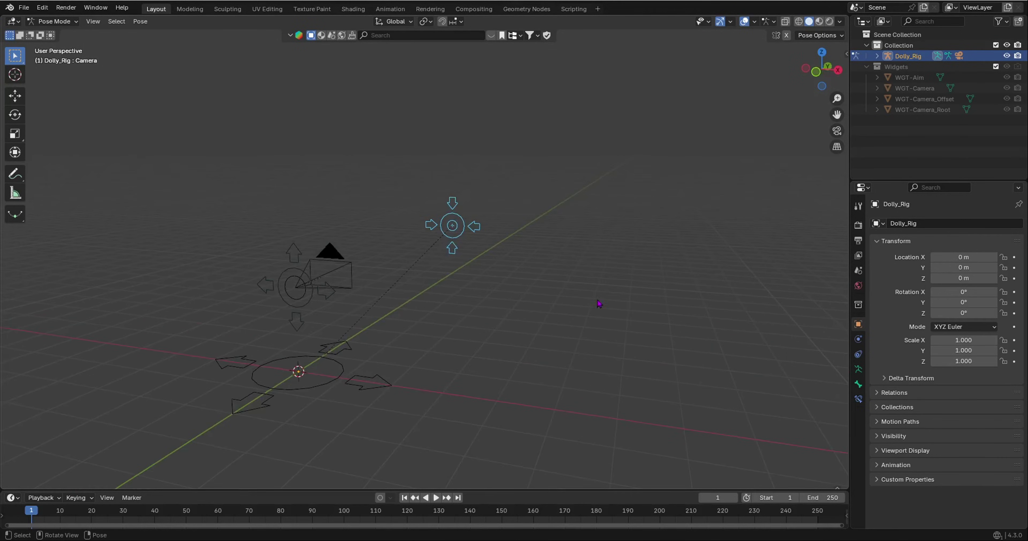
pyautogui.press('g')
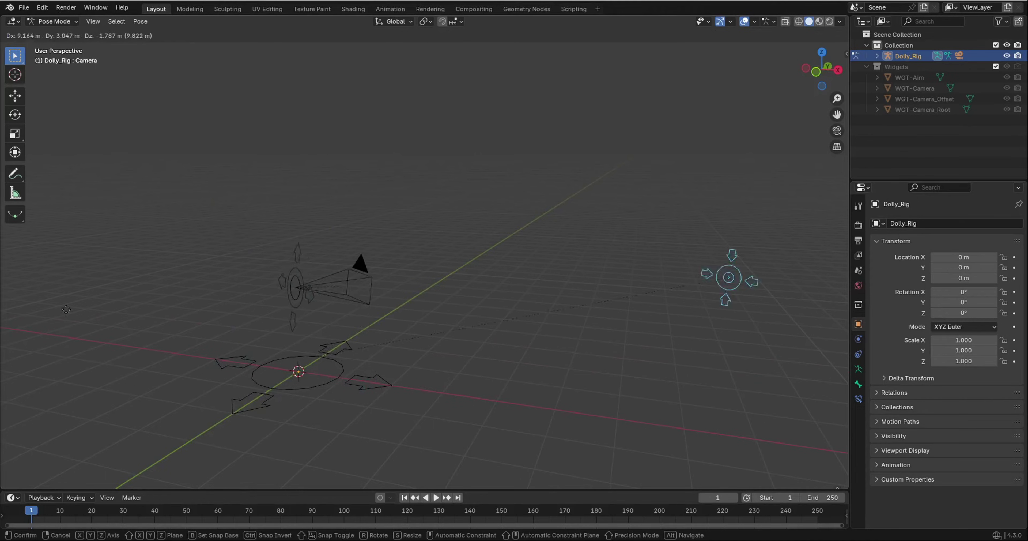
pyautogui.click(619, 325)
pyautogui.moveTo(620, 325); pyautogui.dragTo(494, 337, button='middle')
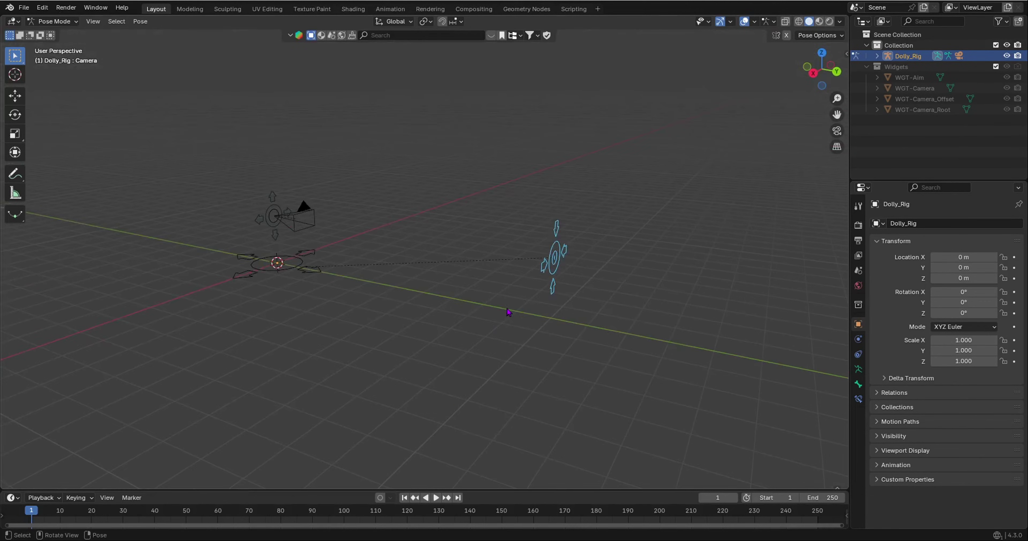
# Step: Return the dolly rig to Object Mode
pyautogui.click(46, 22)
pyautogui.click(50, 34)
pyautogui.moveTo(381, 168); pyautogui.dragTo(353, 268, button='middle')
pyautogui.scroll(3, 353, 268)
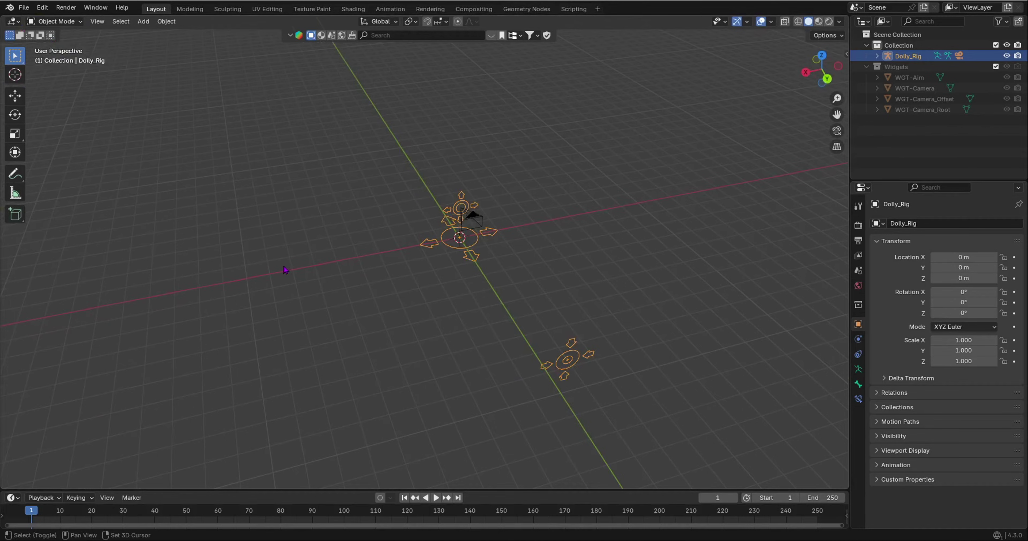
# Step: Add a Crane Camera Rig at a new 3D cursor position beside the dolly rig, and move it to about X 8.22, Y -0.89, Z 0.09 m
pyautogui.keyDown('shift'); pyautogui.moveTo(286, 269); pyautogui.dragTo(291, 271, button='right'); pyautogui.keyUp('shift')
pyautogui.moveTo(291, 270); pyautogui.dragTo(406, 216, button='middle')
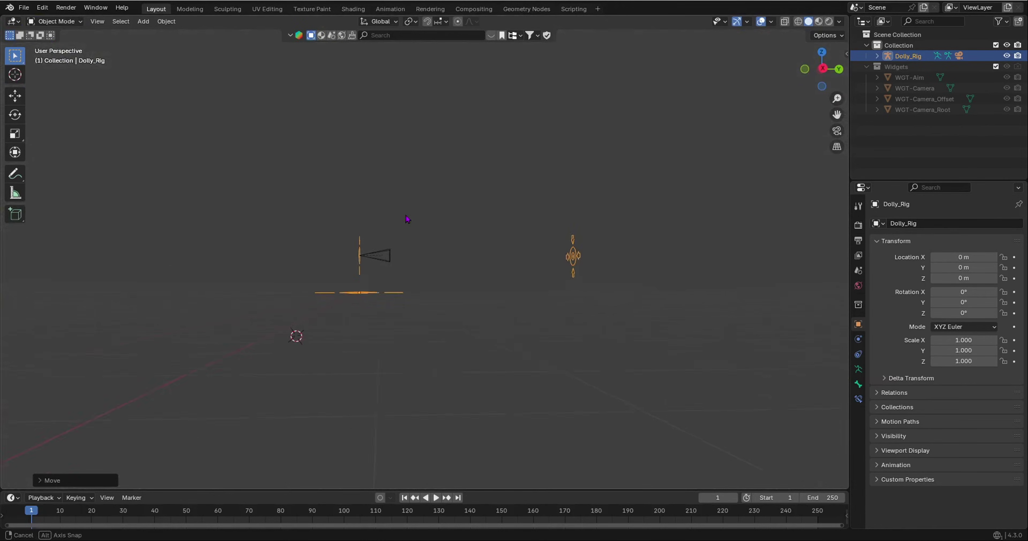
pyautogui.hotkey('shift', 'a')
pyautogui.moveTo(407, 218)
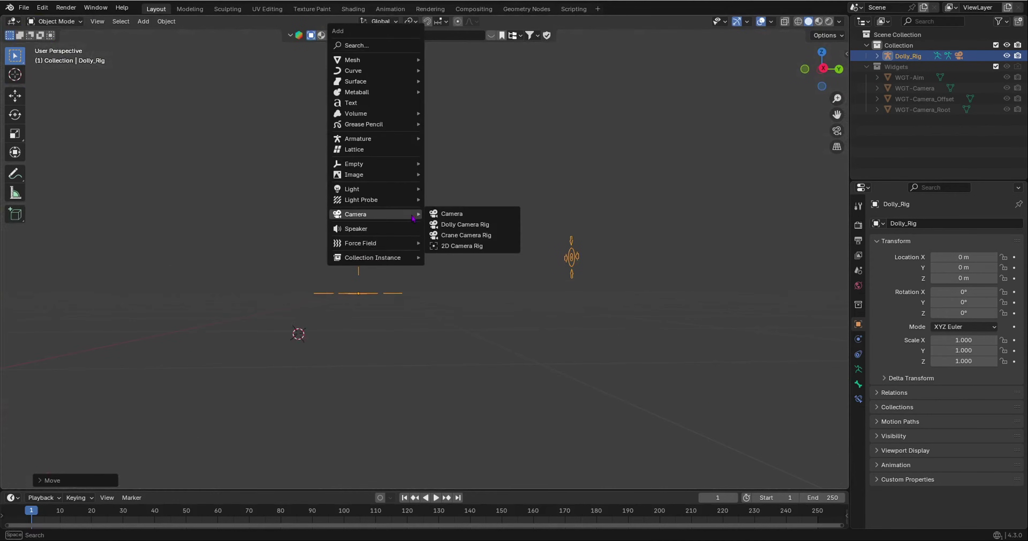
pyautogui.click(449, 236)
pyautogui.press('g')
pyautogui.click(525, 342)
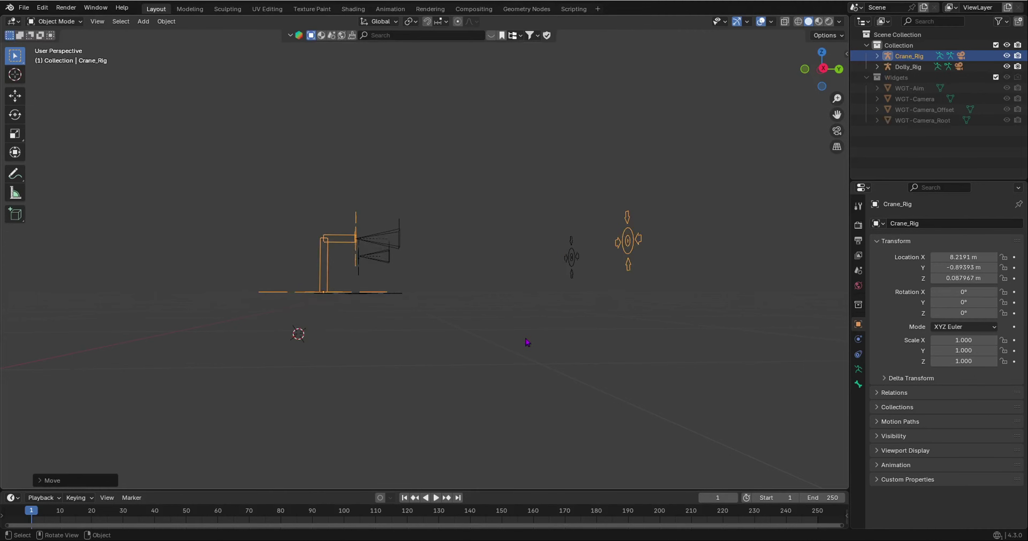
# Step: Enter Pose Mode on the crane rig and try moving its root control, cancelling the move
pyautogui.moveTo(525, 341); pyautogui.dragTo(338, 328, button='middle')
pyautogui.scroll(3, 339, 328)
pyautogui.moveTo(407, 334); pyautogui.dragTo(530, 351, button='middle')
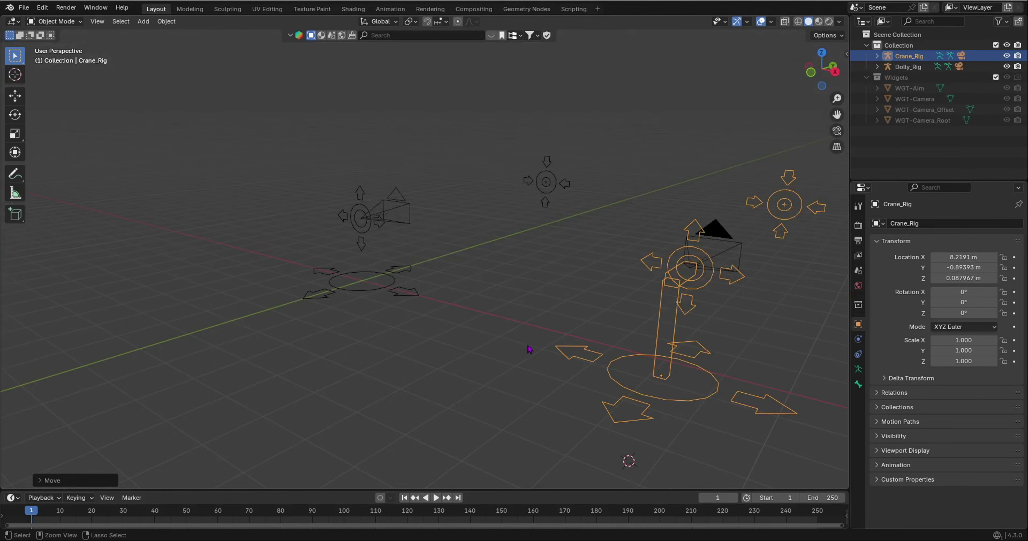
pyautogui.hotkey('ctrl', 'Tab')
pyautogui.scroll(-1, 696, 335)
pyautogui.keyDown('shift'); pyautogui.moveTo(696, 335); pyautogui.dragTo(596, 320, button='middle'); pyautogui.keyUp('shift')
pyautogui.click(562, 349)
pyautogui.moveTo(563, 350); pyautogui.dragTo(616, 342, button='middle')
pyautogui.keyDown('shift'); pyautogui.moveTo(617, 342); pyautogui.dragTo(537, 342, button='middle'); pyautogui.keyUp('shift')
pyautogui.press('g')
pyautogui.rightClick(700, 323)
pyautogui.moveTo(700, 323); pyautogui.dragTo(404, 249, button='middle')
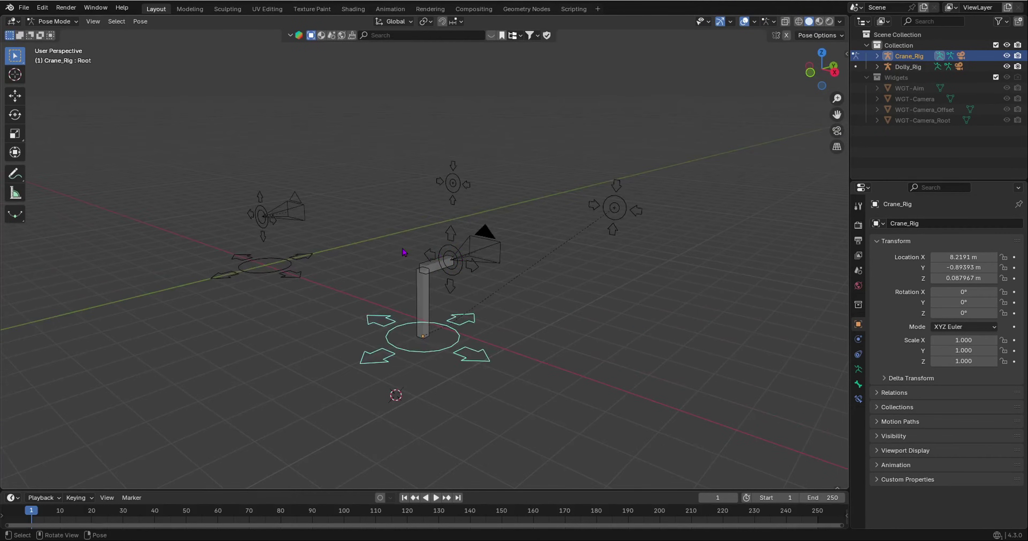
# Step: Try moving the crane rig's camera control and cancel the move
pyautogui.click(468, 270)
pyautogui.press('g')
pyautogui.rightClick(604, 307)
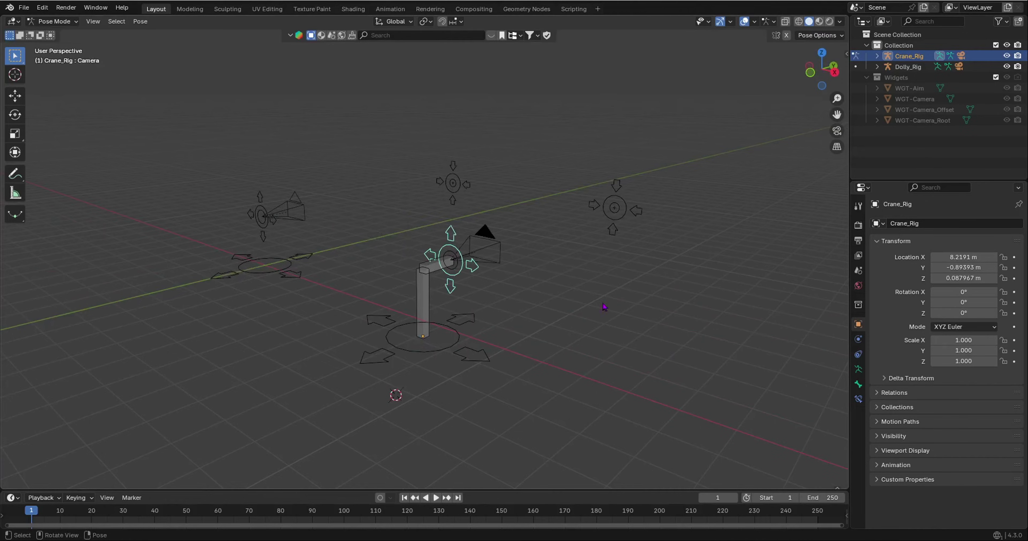
# Step: Move the crane rig's aim control freely to redirect its camera
pyautogui.moveTo(658, 297); pyautogui.dragTo(584, 282, button='middle')
pyautogui.click(543, 246)
pyautogui.press('g')
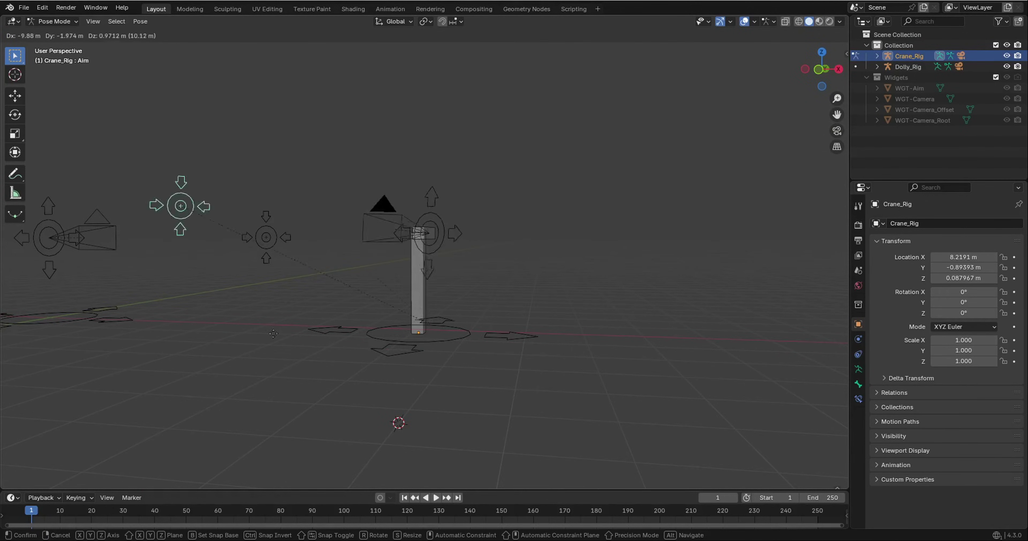
pyautogui.click(633, 280)
# Step: Try rotating the crane rig's vertical height bone
pyautogui.moveTo(646, 283); pyautogui.dragTo(374, 315, button='middle')
pyautogui.click(464, 353)
pyautogui.moveTo(464, 353); pyautogui.dragTo(459, 346, button='middle')
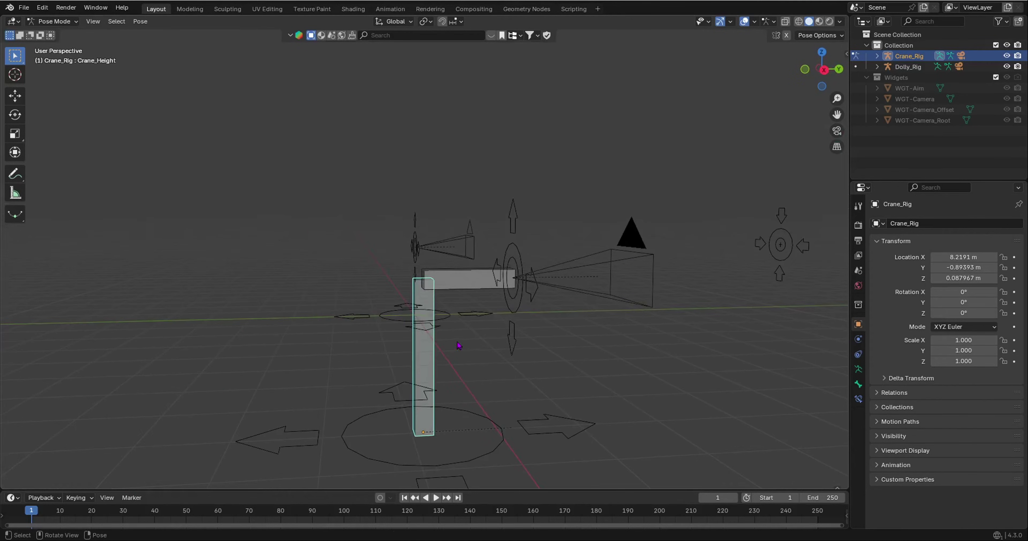
pyautogui.press('r')
pyautogui.click(560, 364)
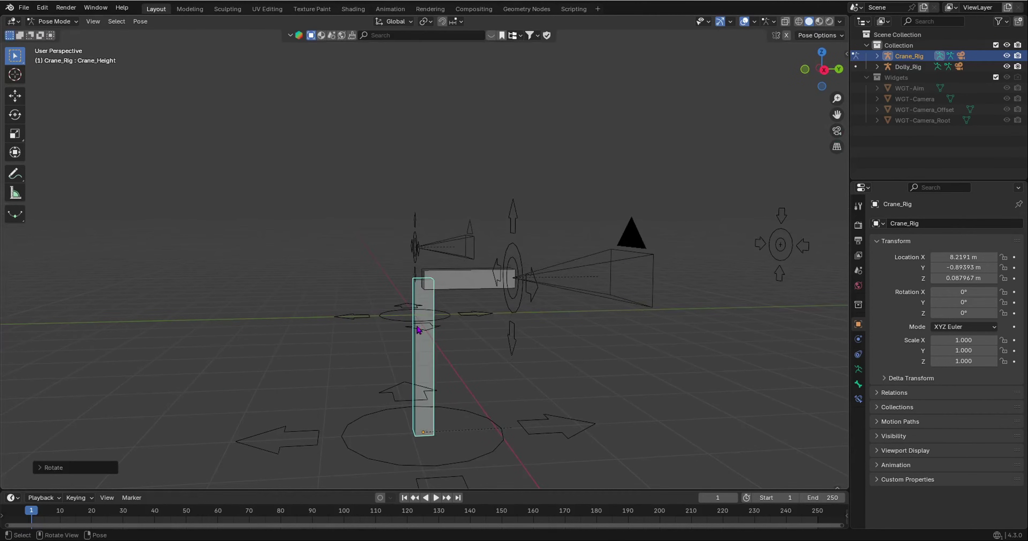
# Step: Rotate the crane rig's arm bone upward, first with a trackball rotation and again with a plain rotation
pyautogui.click(478, 280)
pyautogui.moveTo(478, 280); pyautogui.dragTo(466, 343, button='middle')
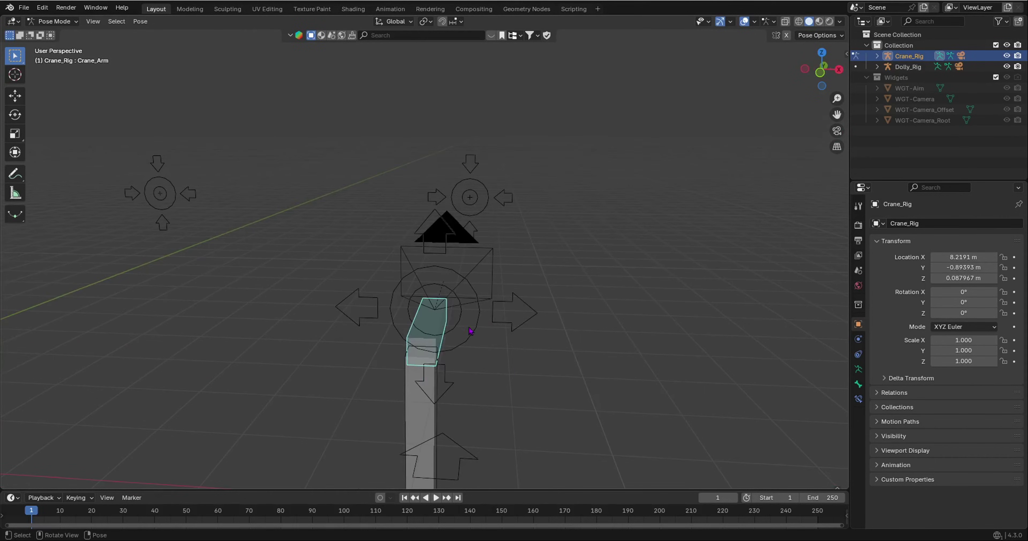
pyautogui.press('r')
pyautogui.press('r')
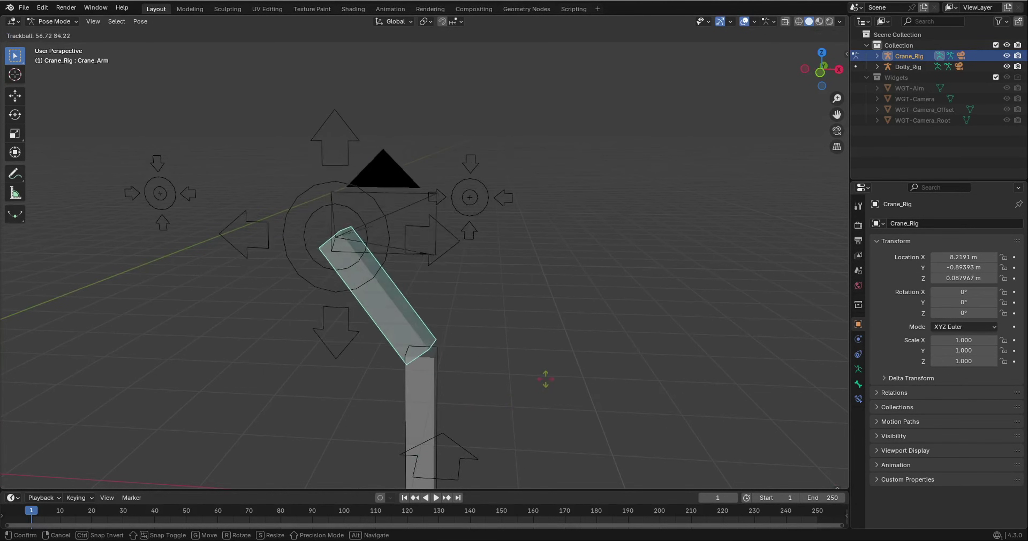
pyautogui.click(495, 387)
pyautogui.press('r')
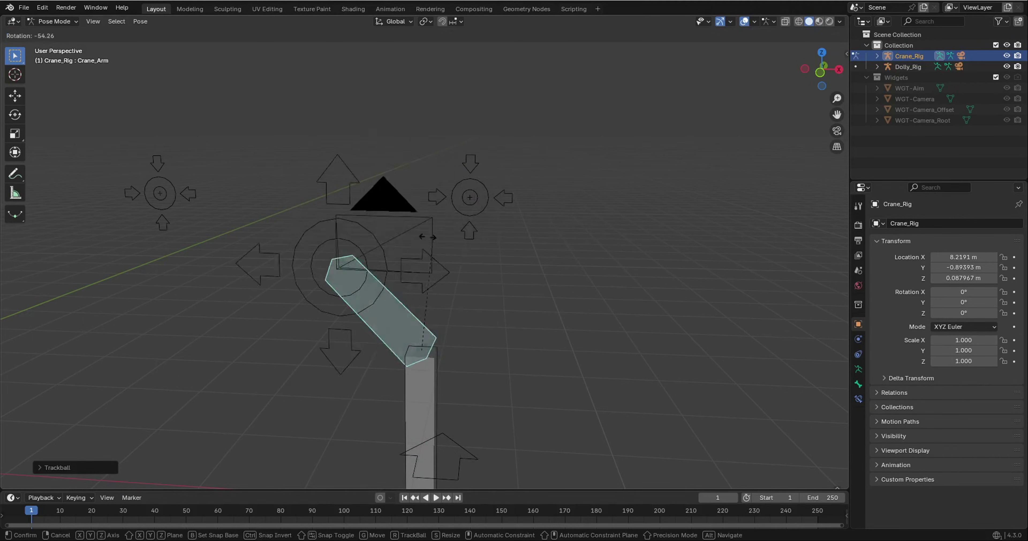
pyautogui.click(271, 323)
# Step: Try another trackball rotation of the crane arm and undo it
pyautogui.press('r')
pyautogui.press('r')
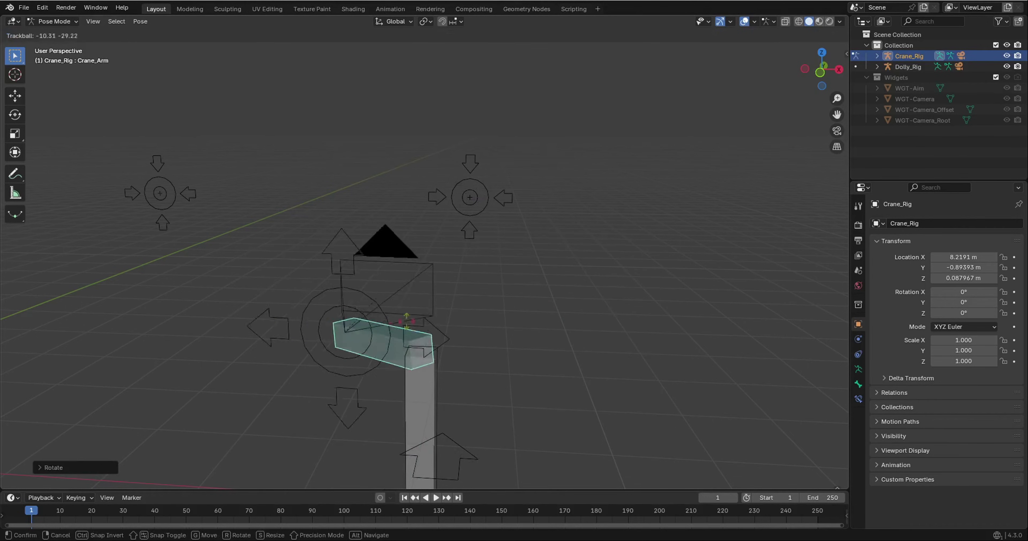
pyautogui.click(427, 364)
pyautogui.hotkey('ctrl', 'z')
# Step: Return to Object Mode and add a 2D Camera Rig at a new 3D cursor position beside the crane rig, about X 15.3, Y -2.12, Z -1.35 m
pyautogui.moveTo(427, 364); pyautogui.dragTo(372, 360, button='middle')
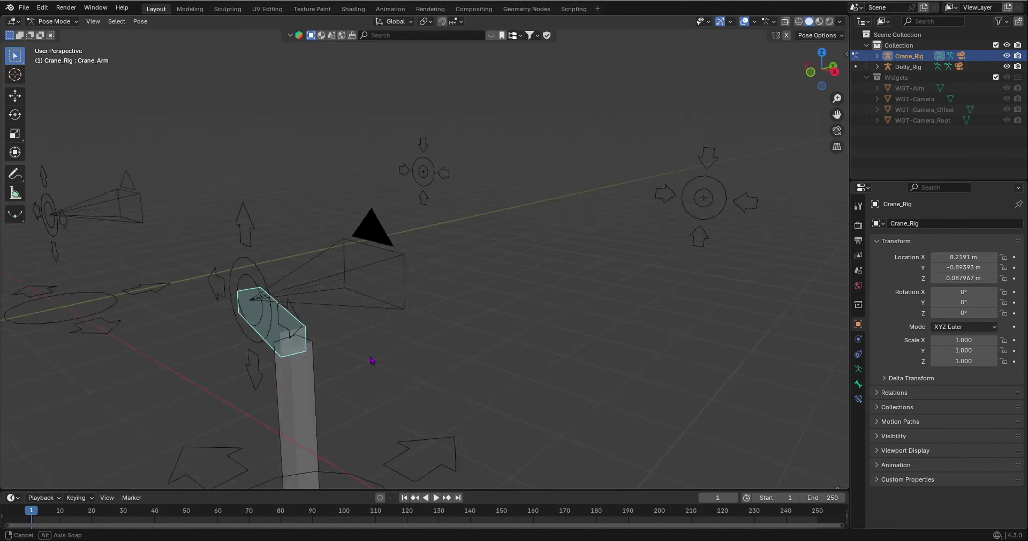
pyautogui.scroll(-5, 411, 371)
pyautogui.moveTo(458, 287); pyautogui.dragTo(337, 303, button='middle')
pyautogui.keyDown('shift'); pyautogui.moveTo(337, 303); pyautogui.dragTo(313, 278, button='right'); pyautogui.keyUp('shift')
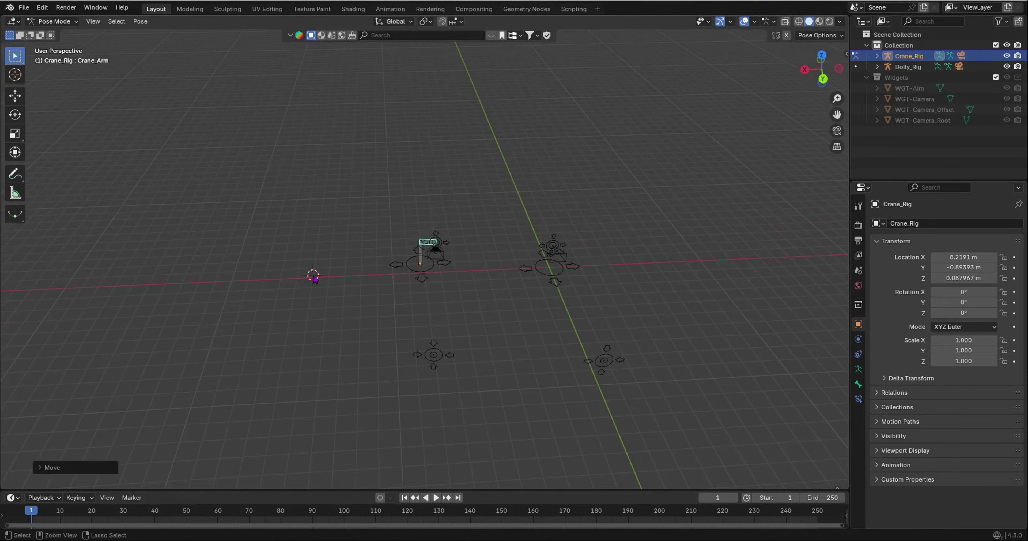
pyautogui.hotkey('ctrl', 'Tab')
pyautogui.hotkey('shift', 'a')
pyautogui.moveTo(315, 277)
pyautogui.click(373, 306)
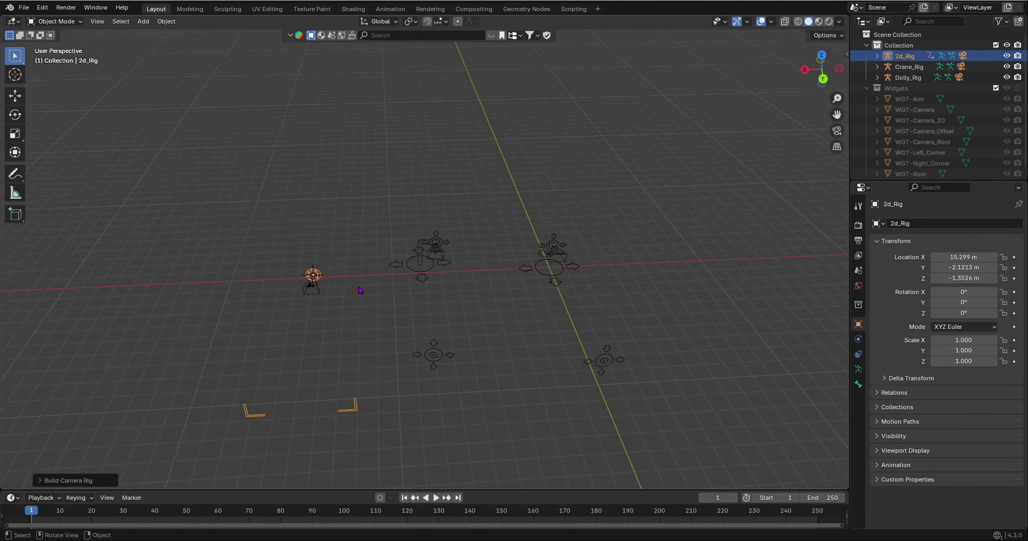
# Step: Move the 2D rig up to about X 15.88, Y -2.18, Z 2.29 m
pyautogui.moveTo(360, 286); pyautogui.dragTo(596, 385, button='middle')
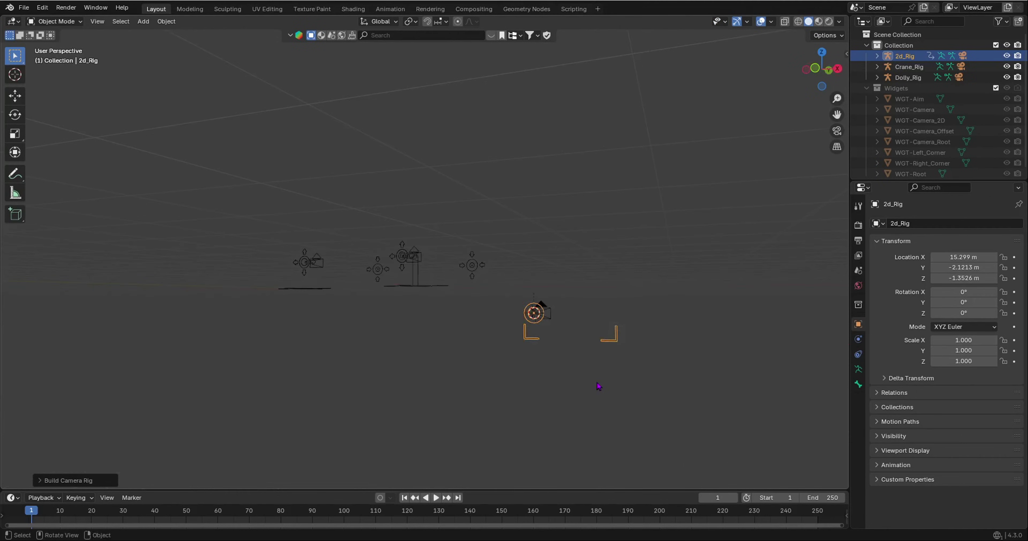
pyautogui.press('g')
pyautogui.moveTo(533, 342); pyautogui.dragTo(622, 314, button='middle')
pyautogui.scroll(2, 573, 318)
# Step: Enter Pose Mode on the 2D rig, try moving its camera control and undo the move
pyautogui.hotkey('ctrl', 'Tab')
pyautogui.press('g')
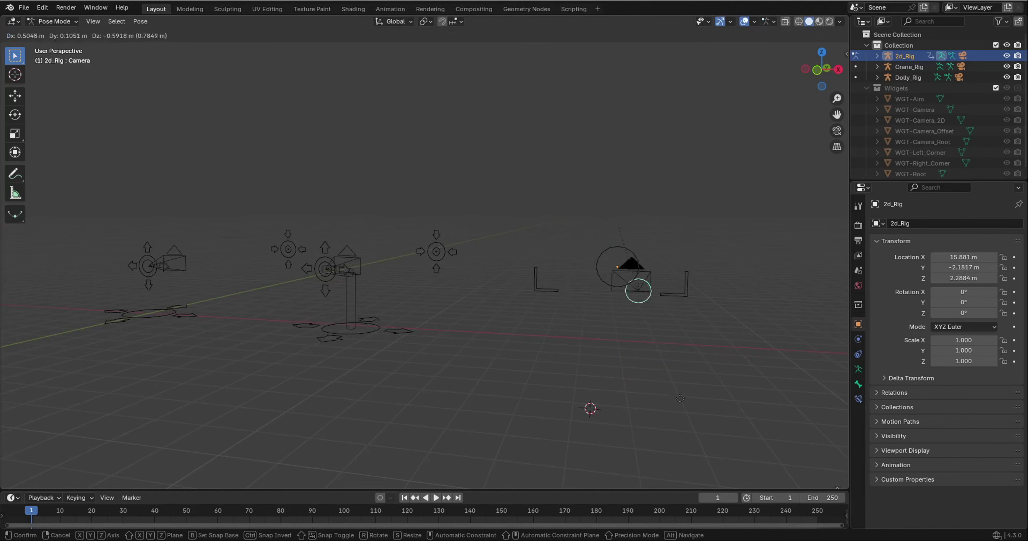
pyautogui.click(671, 404)
pyautogui.hotkey('ctrl', 'z')
pyautogui.moveTo(650, 377); pyautogui.dragTo(606, 362, button='middle')
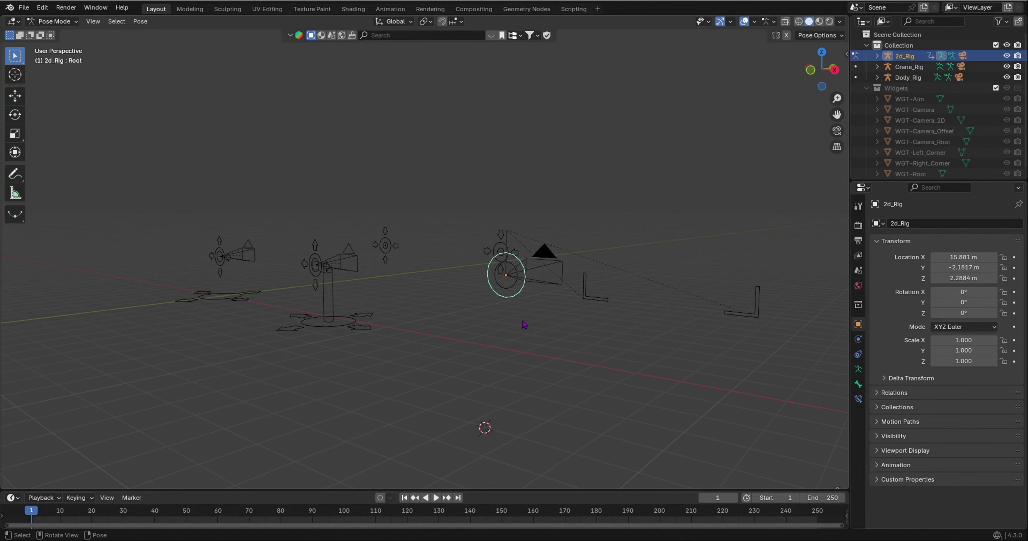
# Step: Look through the 2D rig's camera and move the right corner control freely inward to reframe the shot
pyautogui.moveTo(548, 385); pyautogui.dragTo(538, 335, button='middle')
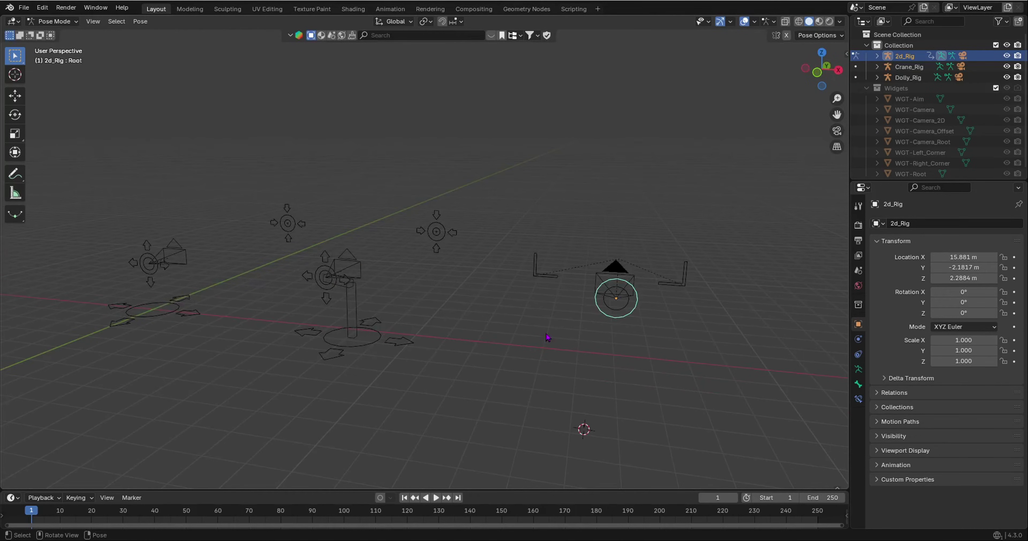
pyautogui.press('KP_0')
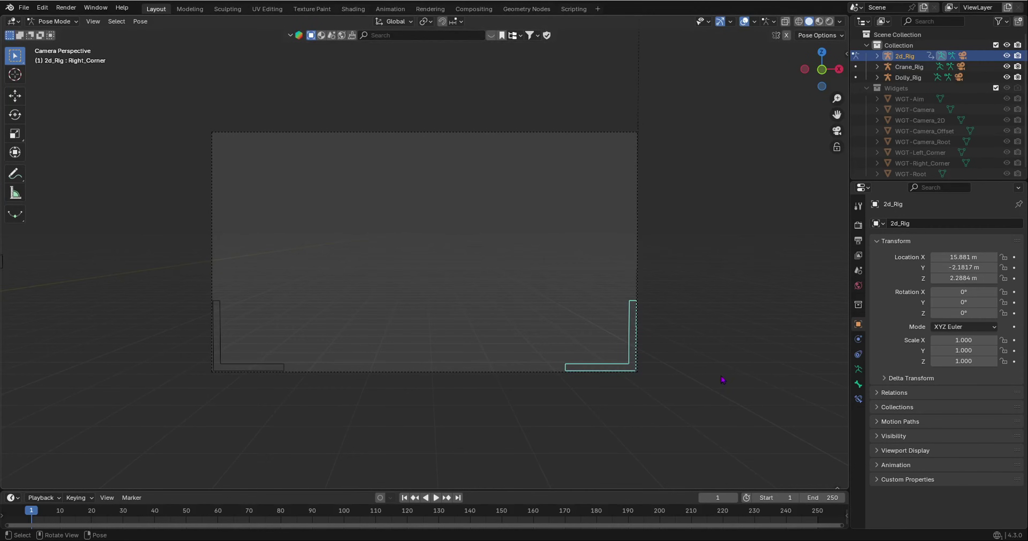
pyautogui.press('g')
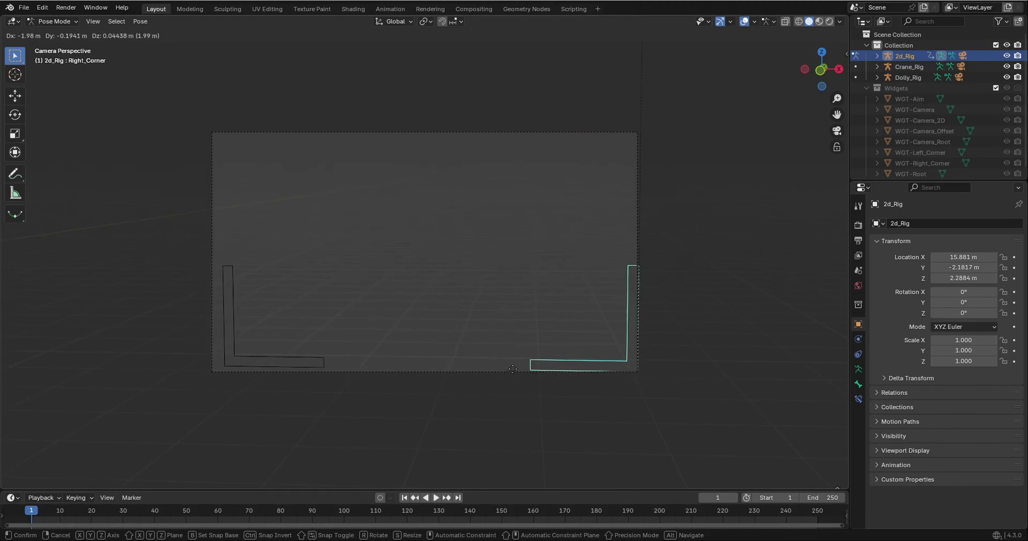
pyautogui.click(510, 348)
# Step: Move the 2D rig's left corner control freely twice to change the camera framing
pyautogui.click(229, 353)
pyautogui.press('g')
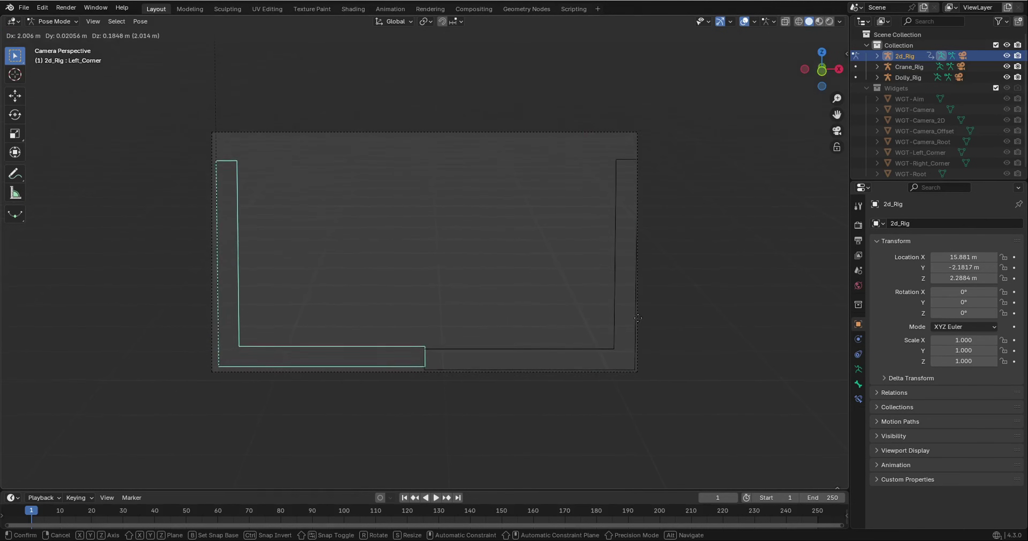
pyautogui.click(627, 327)
pyautogui.press('g')
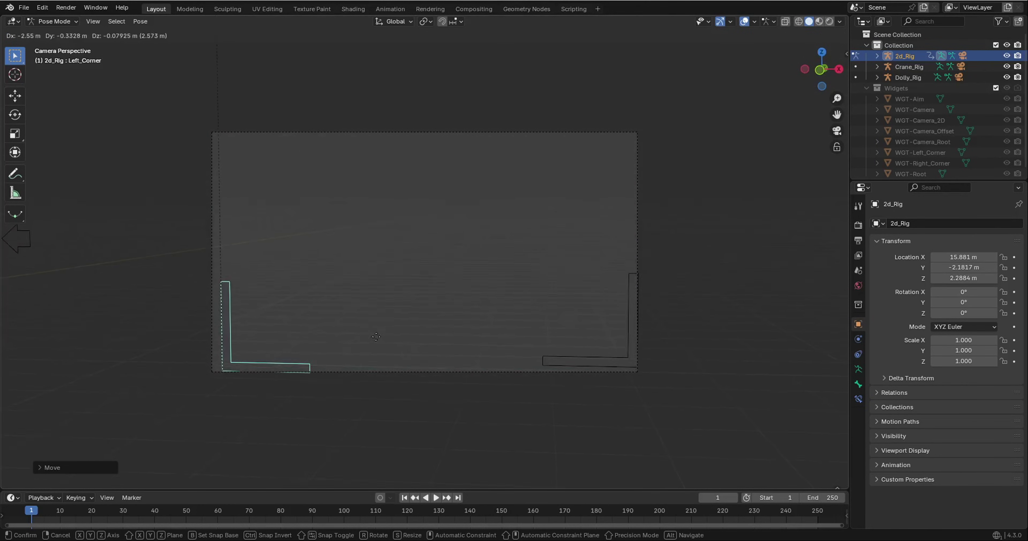
pyautogui.click(470, 345)
# Step: Leave the camera view, return to Object Mode and delete all three camera rigs with their cameras
pyautogui.moveTo(665, 264); pyautogui.dragTo(425, 277, button='middle')
pyautogui.scroll(-5, 425, 261)
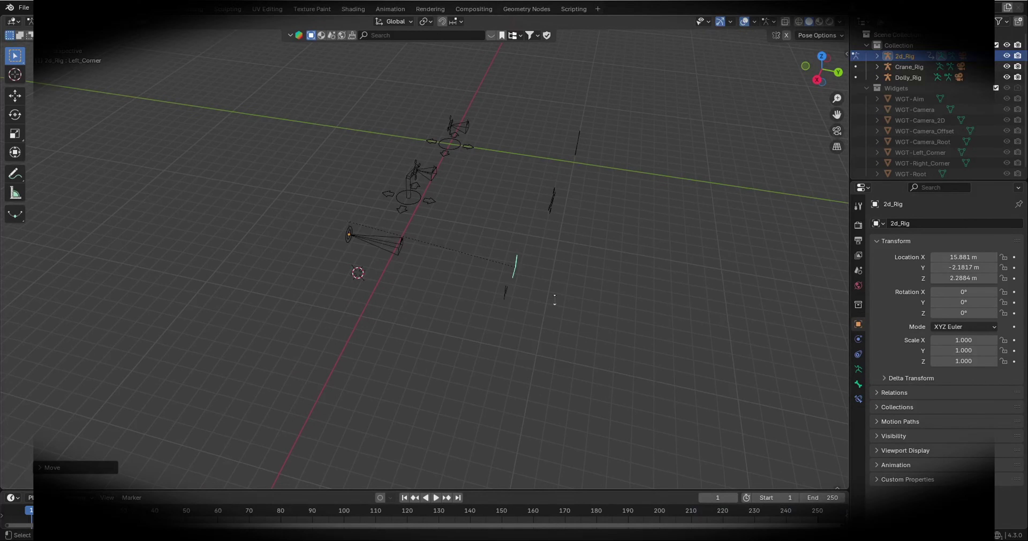
pyautogui.moveTo(472, 245); pyautogui.dragTo(473, 244, button='middle')
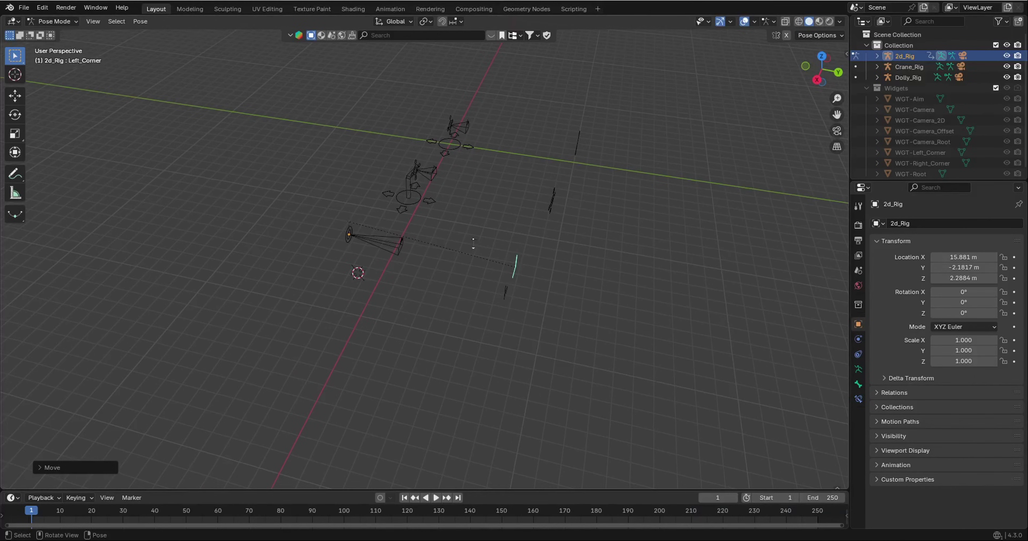
pyautogui.hotkey('ctrl', 'Tab')
pyautogui.moveTo(488, 293); pyautogui.dragTo(518, 307, button='middle')
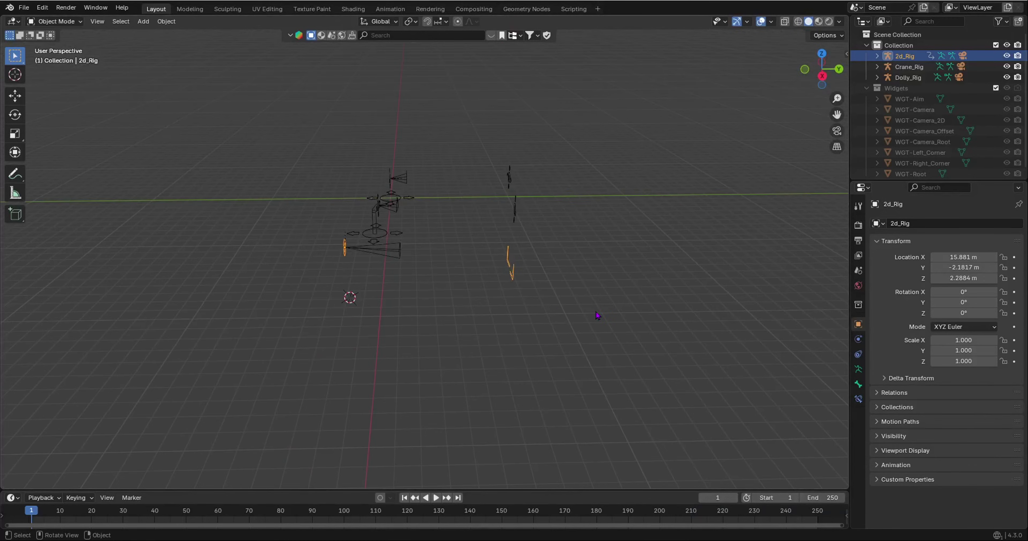
pyautogui.press('x')
pyautogui.click(598, 316)
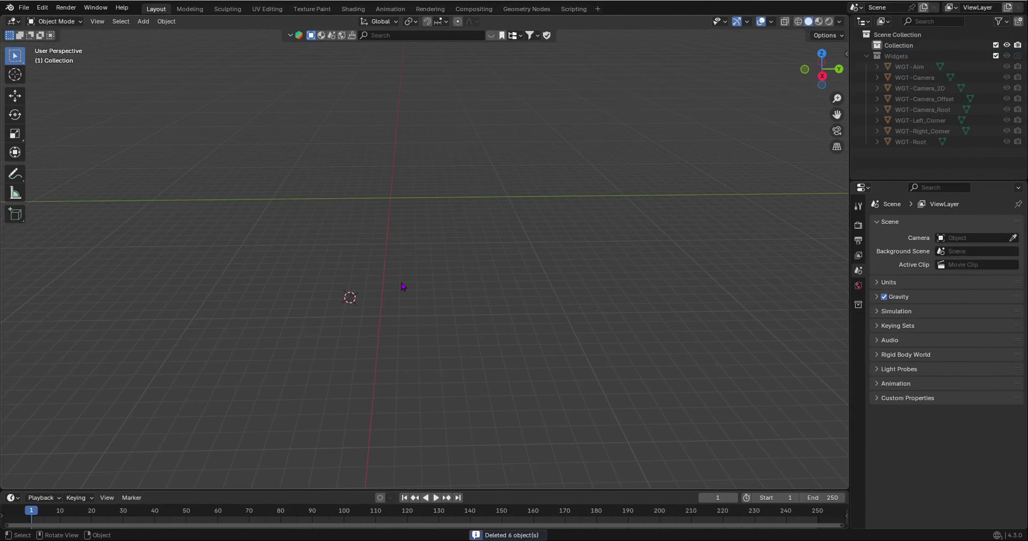
# Step: Snap the 3D cursor to the world origin and add a plane there scaled to about 4.835
pyautogui.moveTo(597, 316); pyautogui.dragTo(442, 198, button='middle')
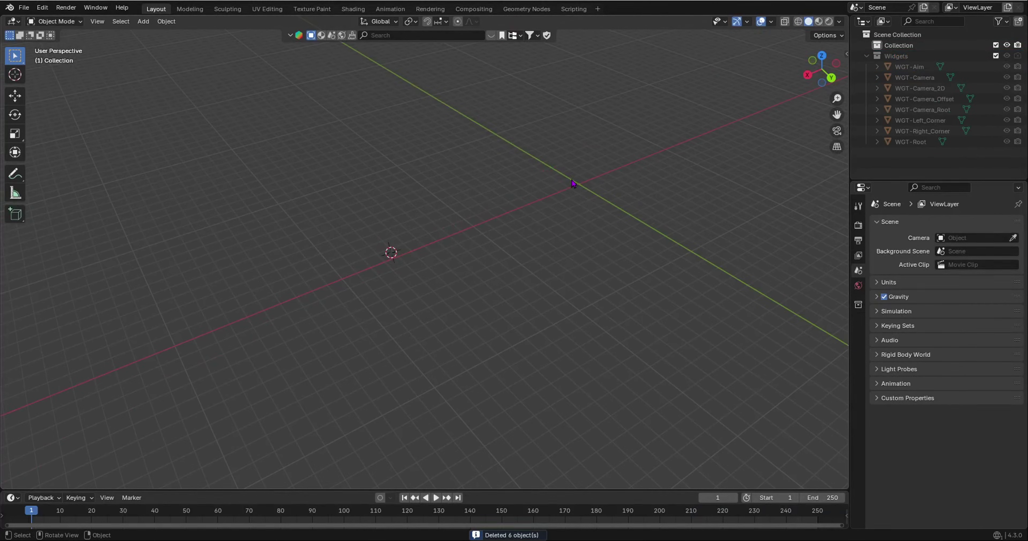
pyautogui.hotkey('shift', 's')
pyautogui.click(486, 218)
pyautogui.moveTo(487, 218); pyautogui.dragTo(496, 294, button='middle')
pyautogui.hotkey('shift', 'a')
pyautogui.moveTo(524, 118)
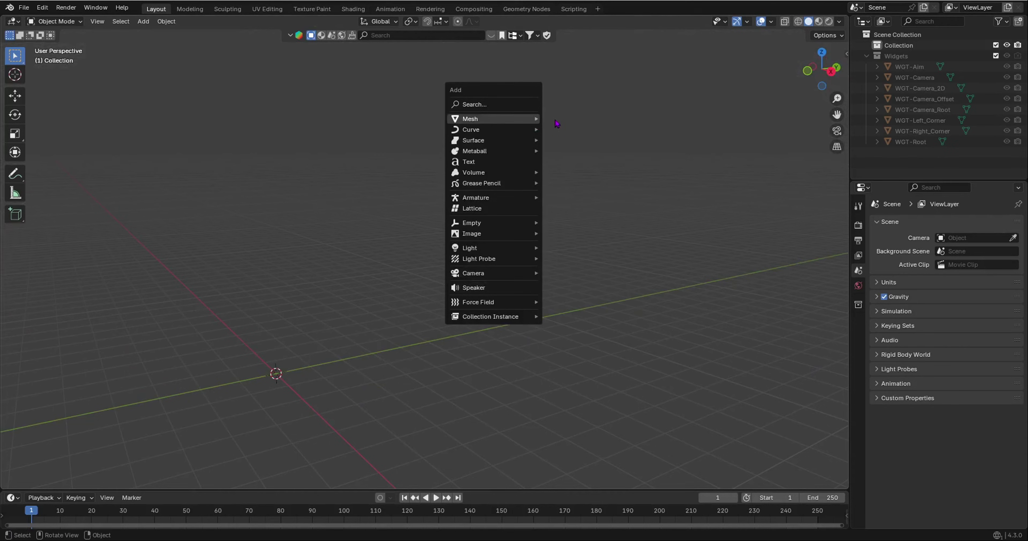
pyautogui.click(561, 120)
pyautogui.press('s')
pyautogui.click(639, 397)
# Step: Add a monkey mesh near the plane's corner at about X -3.55, Y 3.35 m and scale it to 0.43
pyautogui.moveTo(638, 396); pyautogui.dragTo(514, 276, button='middle')
pyautogui.hotkey('shift', 'a')
pyautogui.moveTo(519, 314)
pyautogui.click(596, 188)
pyautogui.press('s')
pyautogui.click(617, 340)
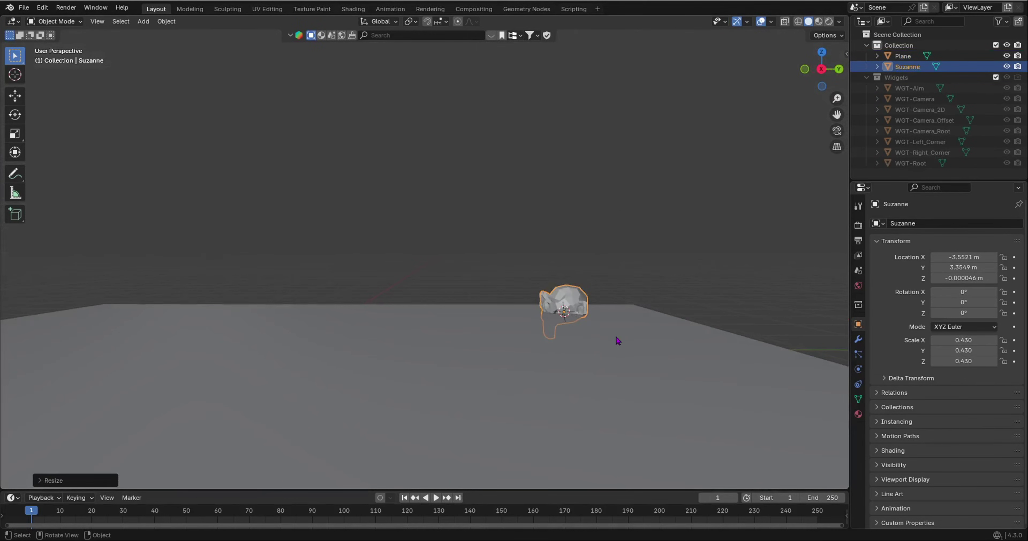
# Step: Move the monkey to about X -3.65, Y 3.71, Z 0.12 m and rotate it to about -33.6°, 1.3°, 40.4°
pyautogui.press('g')
pyautogui.click(645, 335)
pyautogui.press('r')
pyautogui.click(661, 402)
pyautogui.moveTo(661, 401); pyautogui.dragTo(580, 348, button='middle')
pyautogui.press('r')
pyautogui.press('r')
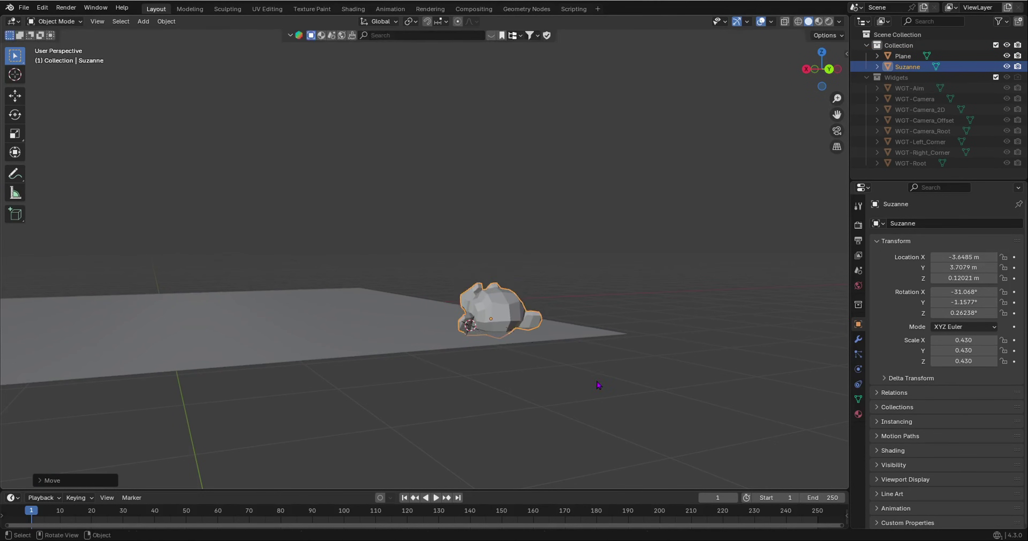
pyautogui.click(636, 386)
pyautogui.click(636, 385)
pyautogui.moveTo(635, 385); pyautogui.dragTo(615, 324, button='middle')
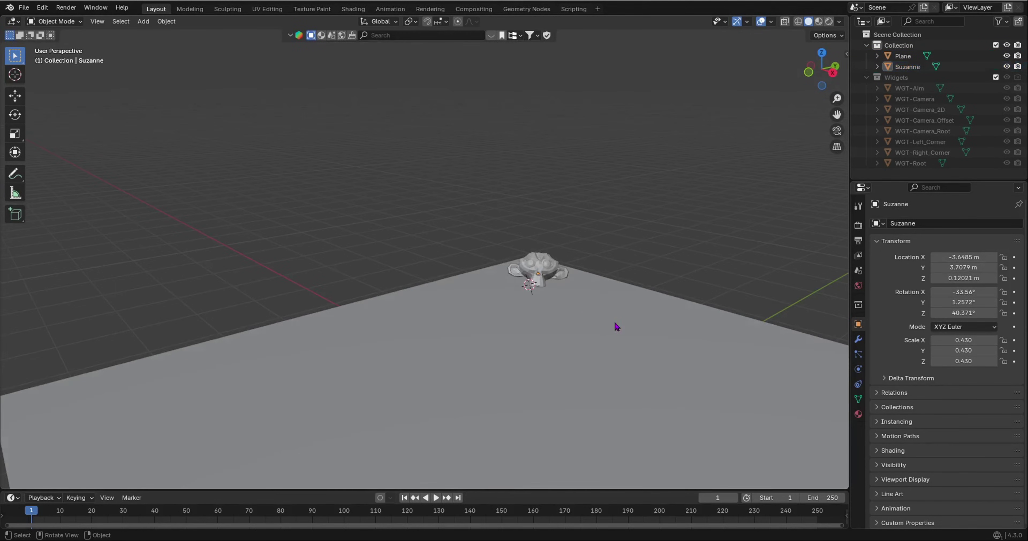
# Step: Move the plane slightly to about X 0, Y 0.015, Z 0.034 m
pyautogui.click(553, 287)
pyautogui.press('g')
pyautogui.click(553, 290)
pyautogui.press('g')
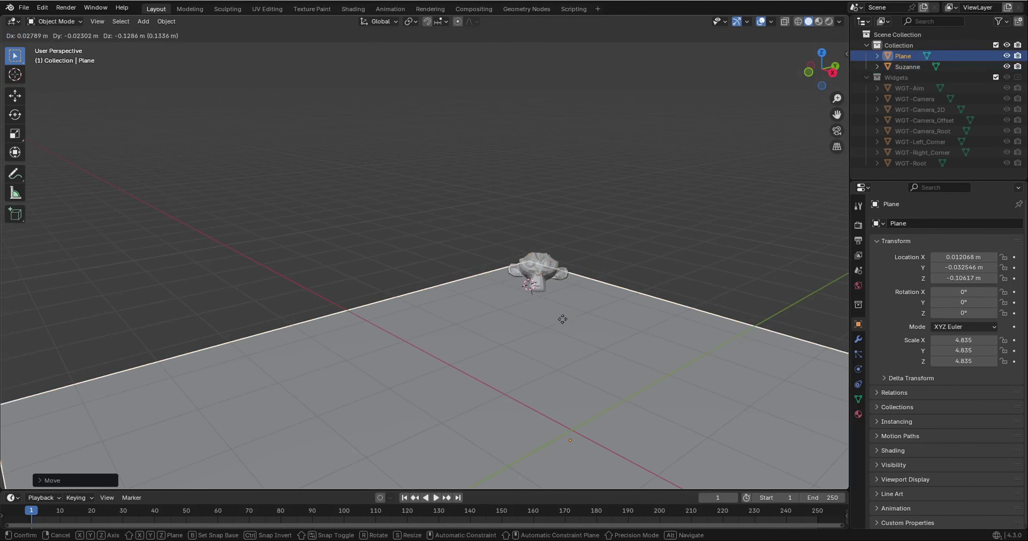
pyautogui.click(561, 302)
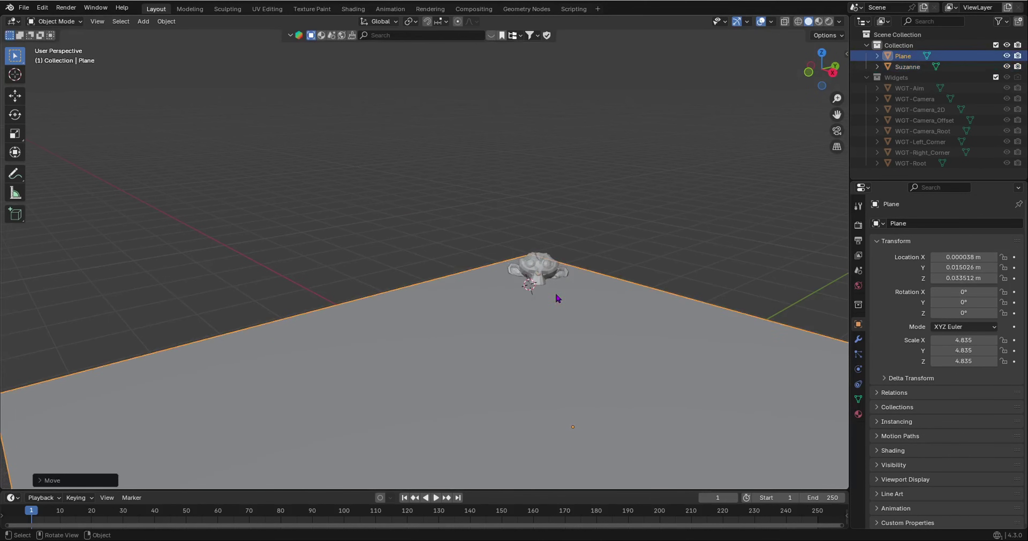
# Step: Move the monkey onto the plane at about X -3.71, Y 3.69, Z 0.25 m
pyautogui.click(540, 269)
pyautogui.press('g')
pyautogui.click(577, 292)
pyautogui.moveTo(575, 335); pyautogui.dragTo(472, 328, button='middle')
pyautogui.press('g')
pyautogui.click(623, 280)
# Step: Snap the 3D cursor to the selected monkey, and return it to the world origin
pyautogui.hotkey('shift', 's')
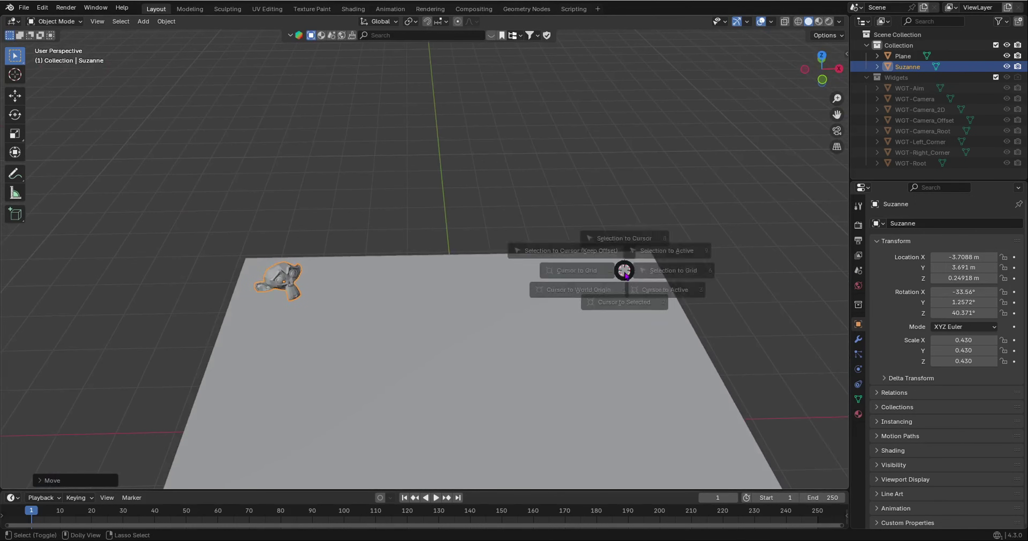
pyautogui.click(607, 332)
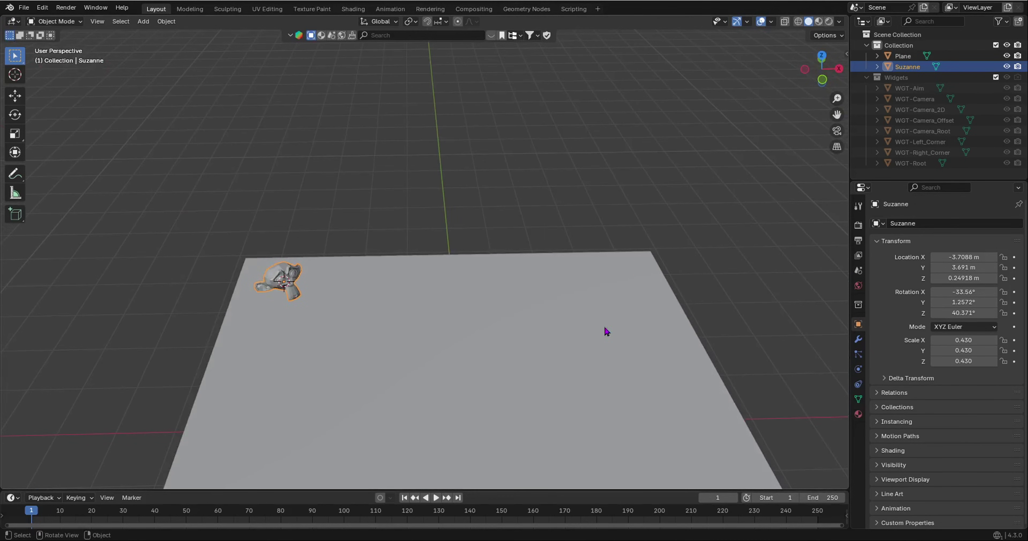
pyautogui.hotkey('shift', 's')
pyautogui.click(547, 328)
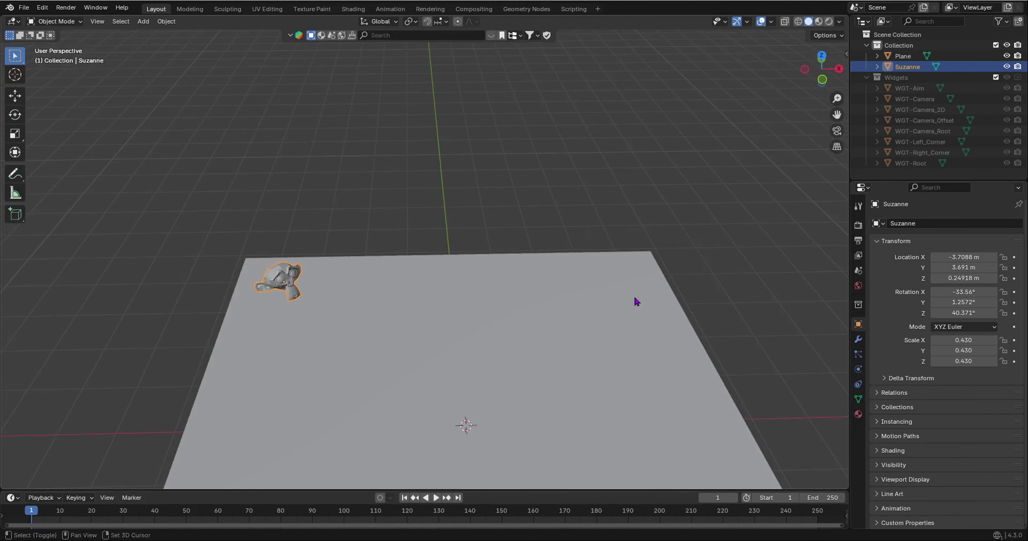
# Step: Add a cone mesh and move it to about X 4.08, Y 3.30, Z 1.22 m, near the plane's corner
pyautogui.hotkey('shift', 'a')
pyautogui.moveTo(636, 300)
pyautogui.click(698, 138)
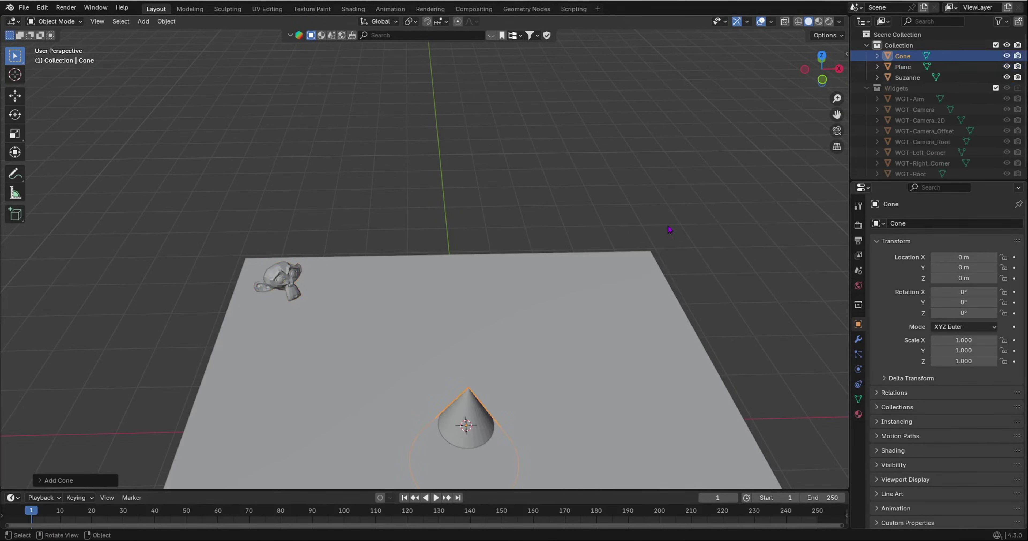
pyautogui.moveTo(667, 227); pyautogui.dragTo(550, 291, button='middle')
pyautogui.press('g')
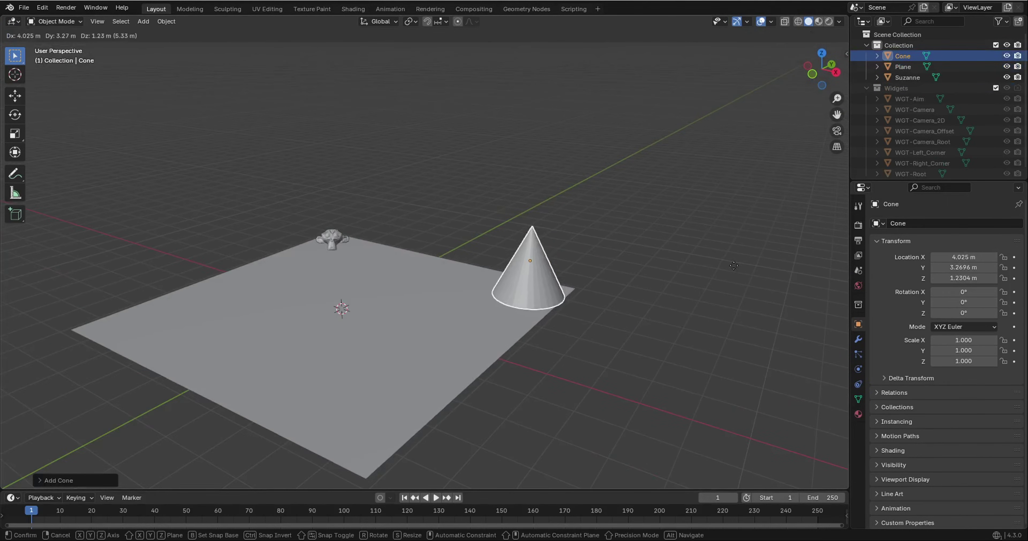
pyautogui.click(735, 266)
# Step: Scale the cone to about 0.583 and set it on the plane's corner at about X 3.96, Y 4.02, Z 0.56 m
pyautogui.moveTo(727, 281); pyautogui.dragTo(678, 260, button='middle')
pyautogui.press('s')
pyautogui.click(566, 268)
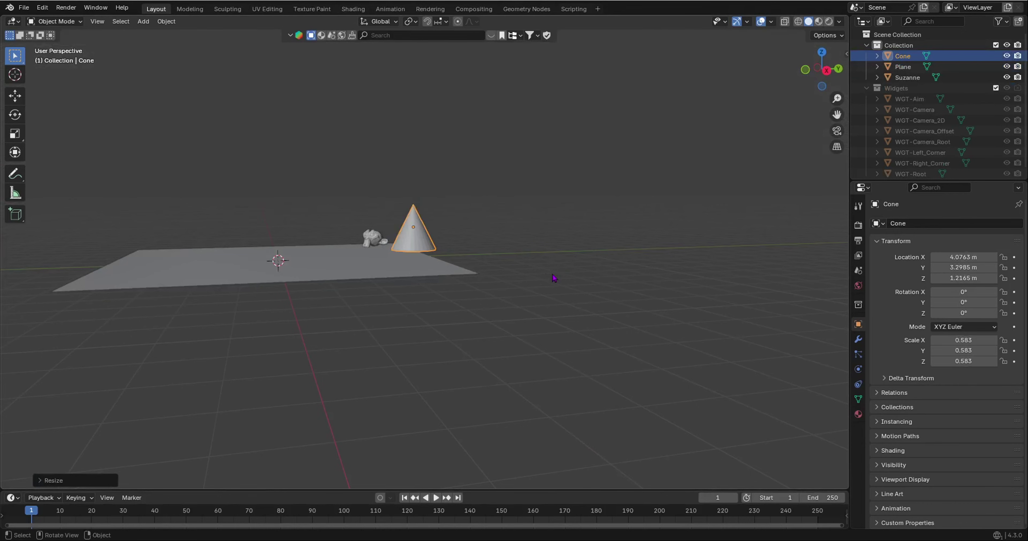
pyautogui.press('g')
pyautogui.click(561, 293)
pyautogui.moveTo(555, 287); pyautogui.dragTo(511, 239, button='middle')
pyautogui.press('g')
pyautogui.click(462, 291)
pyautogui.click(408, 273)
# Step: Add a dolly camera rig at the world origin
pyautogui.hotkey('shift', 'a')
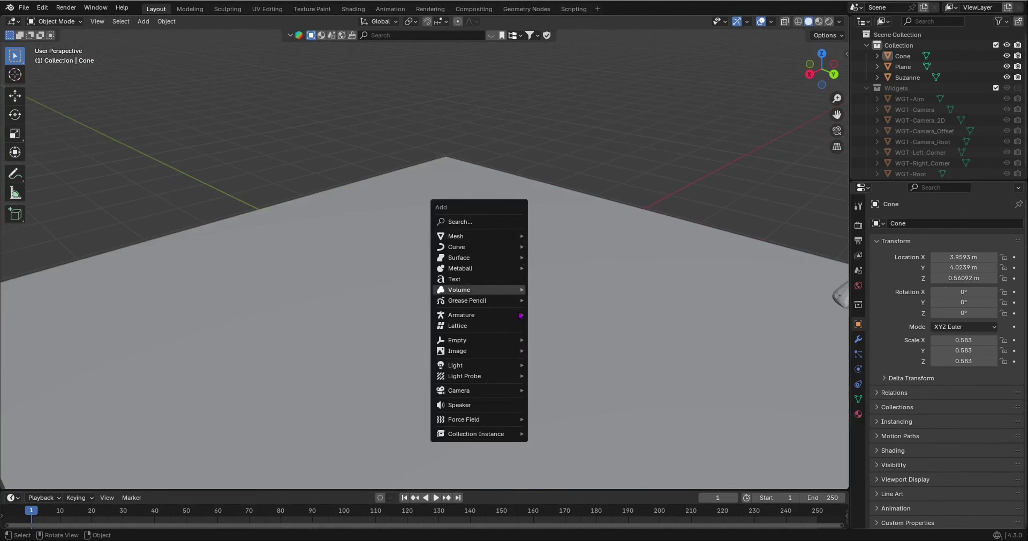
pyautogui.moveTo(503, 394)
pyautogui.click(555, 400)
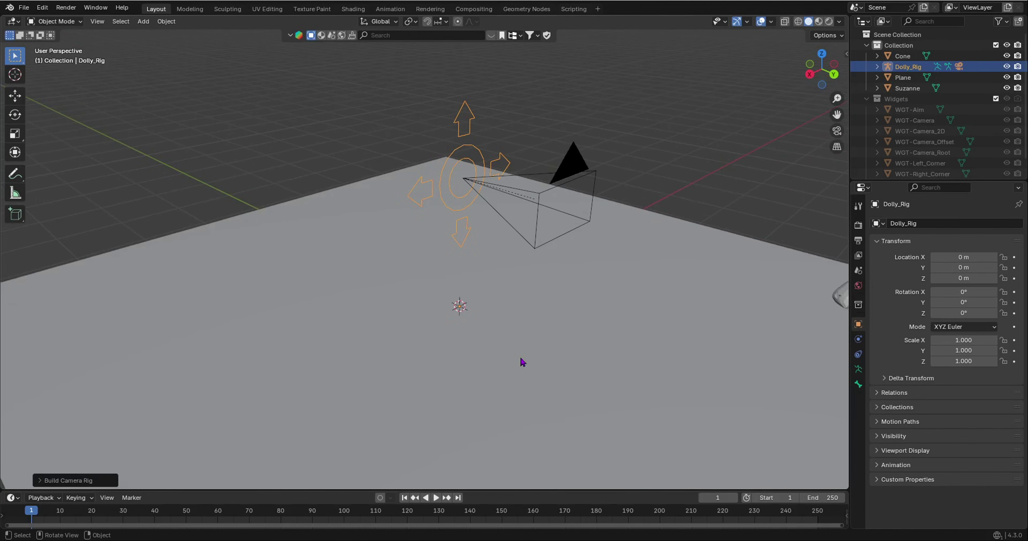
pyautogui.moveTo(523, 360); pyautogui.dragTo(566, 291, button='middle')
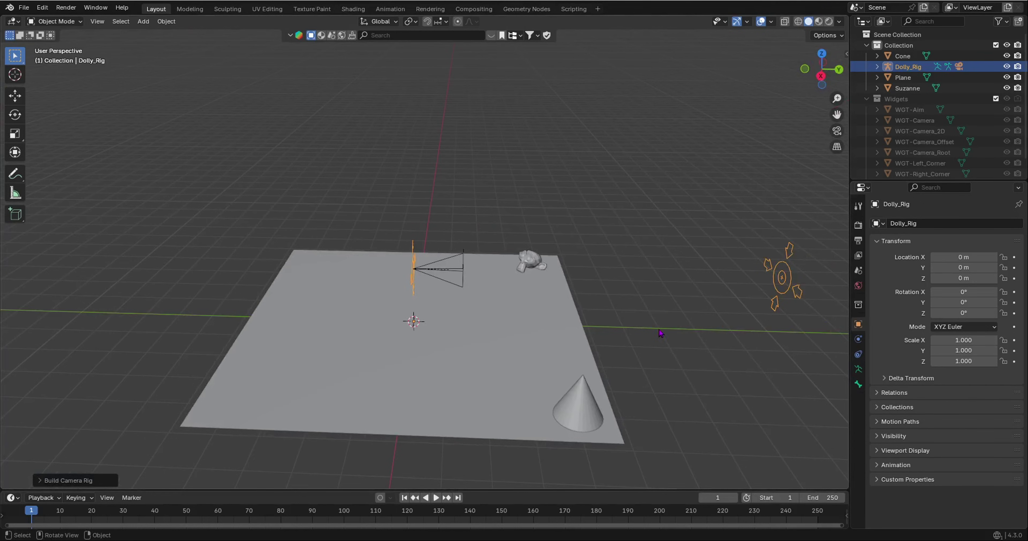
# Step: Switch the dolly rig to Pose Mode and enlarge the timeline area
pyautogui.hotkey('ctrl', 'Tab')
pyautogui.moveTo(527, 489); pyautogui.dragTo(514, 380)
pyautogui.scroll(-2, 520, 263)
pyautogui.scroll(3, 519, 261)
pyautogui.keyDown('shift'); pyautogui.moveTo(514, 257); pyautogui.dragTo(466, 205, button='middle'); pyautogui.keyUp('shift')
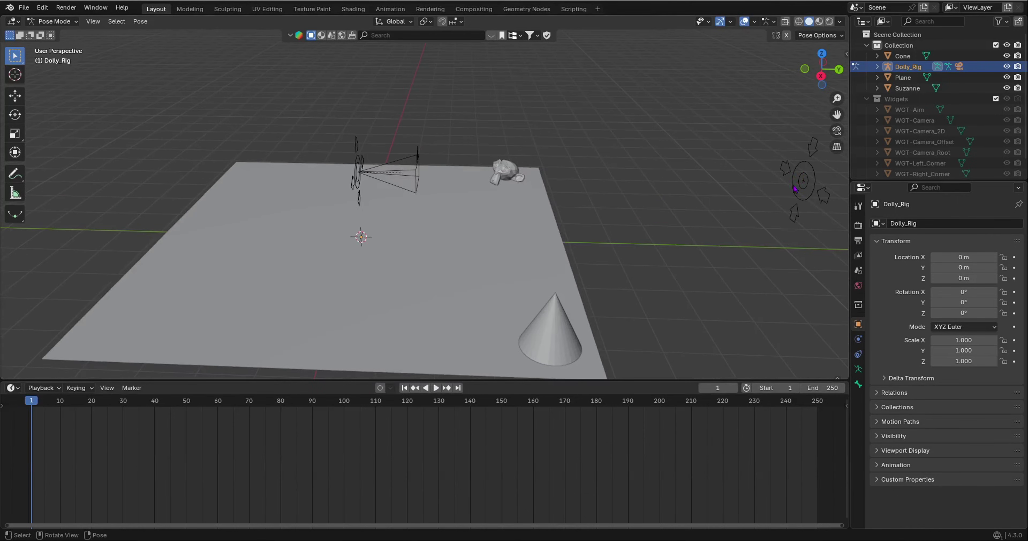
# Step: Move the dolly rig's Aim control onto the monkey
pyautogui.moveTo(629, 244); pyautogui.dragTo(726, 256, button='middle')
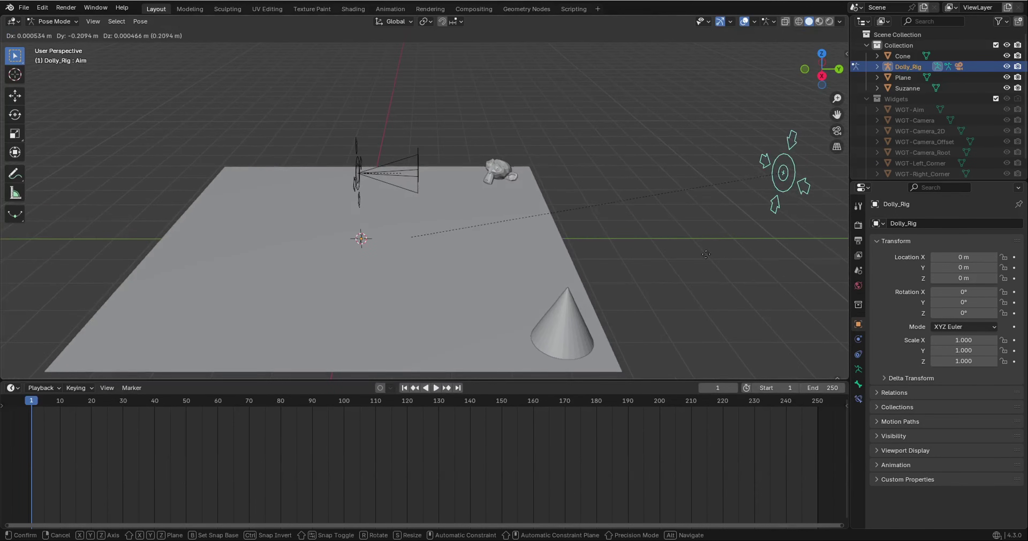
pyautogui.press('g')
pyautogui.click(428, 247)
pyautogui.moveTo(427, 246); pyautogui.dragTo(348, 275, button='middle')
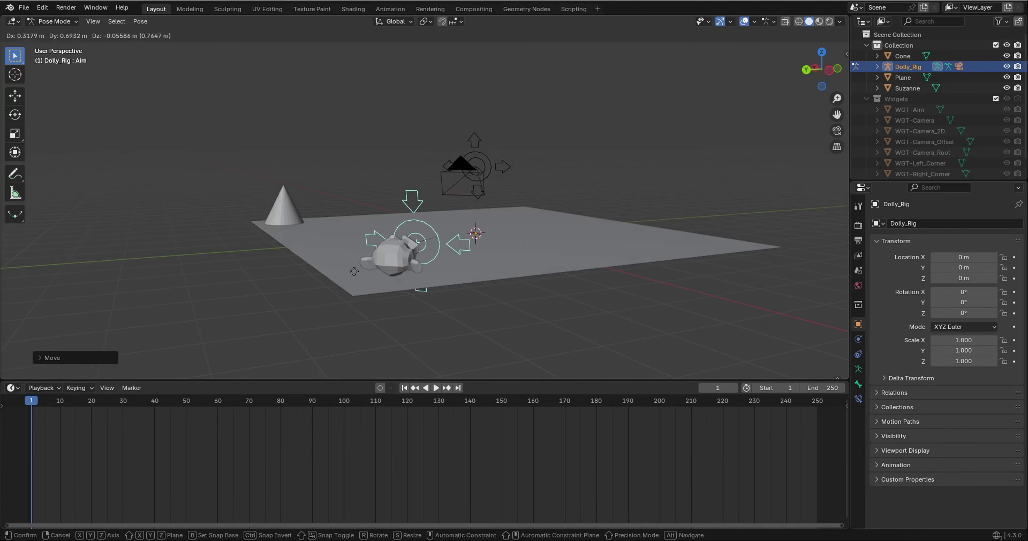
pyautogui.moveTo(414, 244); pyautogui.dragTo(328, 260, button='middle')
# Step: Look through the camera, centre the Aim control on the monkey, and keyframe it at frame 1
pyautogui.press('KP_0')
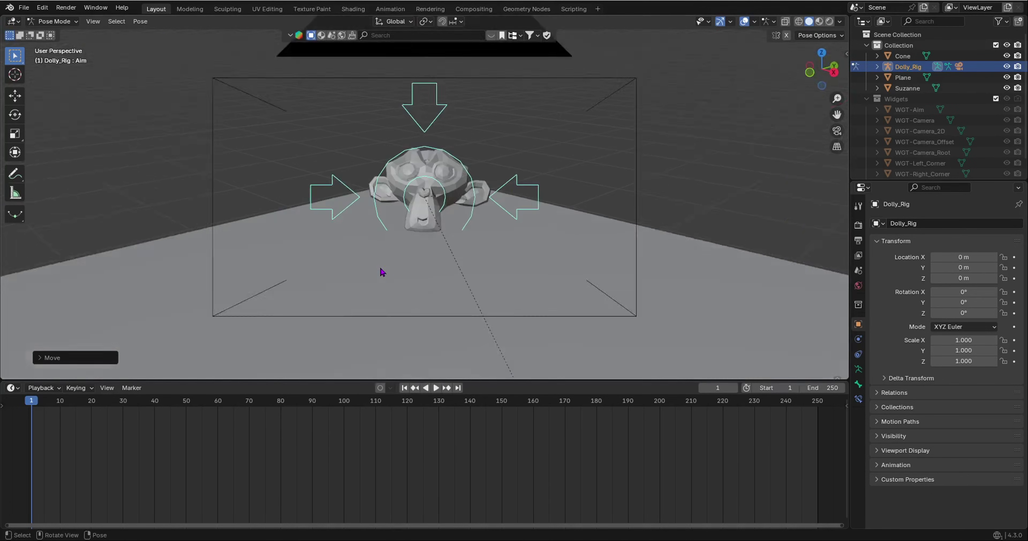
pyautogui.press('g')
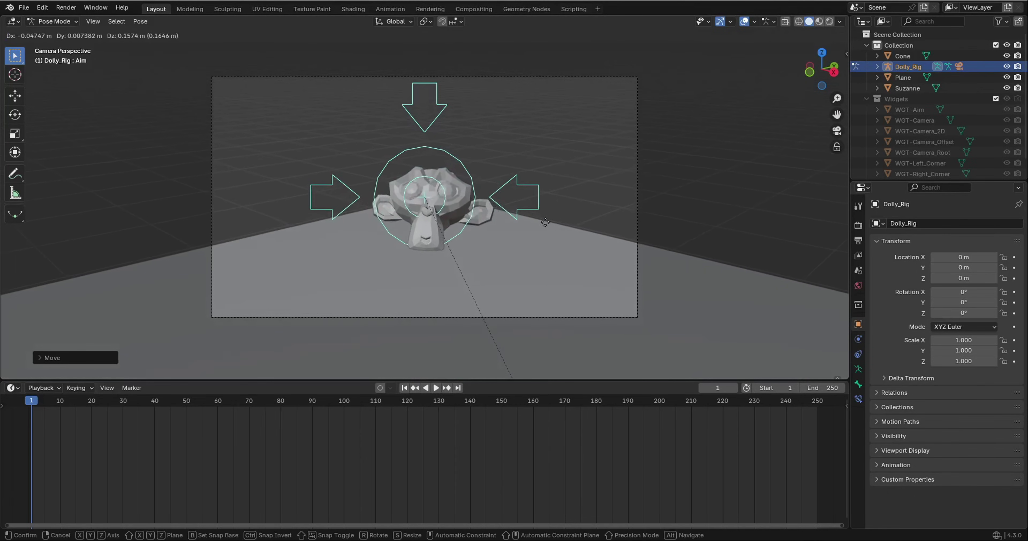
pyautogui.click(477, 282)
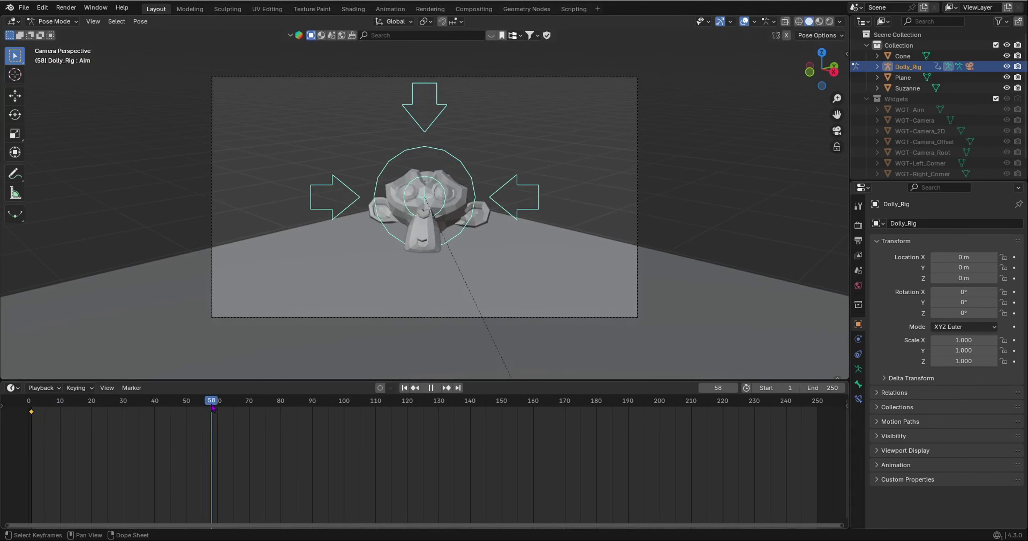
# Step: With the timeline at frame 60, move the Aim control from the monkey over to the cone
pyautogui.moveTo(485, 295); pyautogui.dragTo(542, 289, button='middle')
pyautogui.press('g')
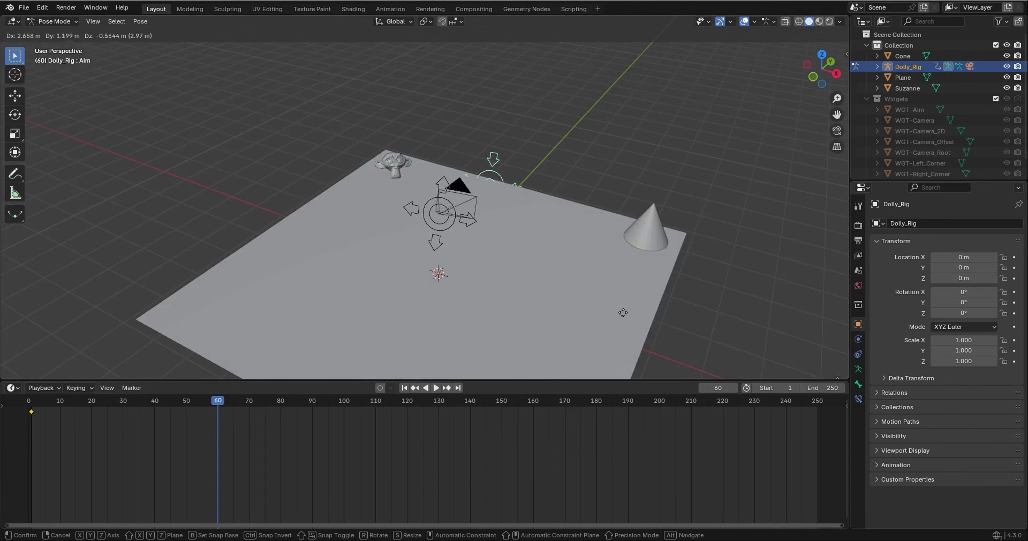
pyautogui.click(685, 342)
pyautogui.moveTo(593, 251); pyautogui.dragTo(419, 185, button='middle')
pyautogui.press('g')
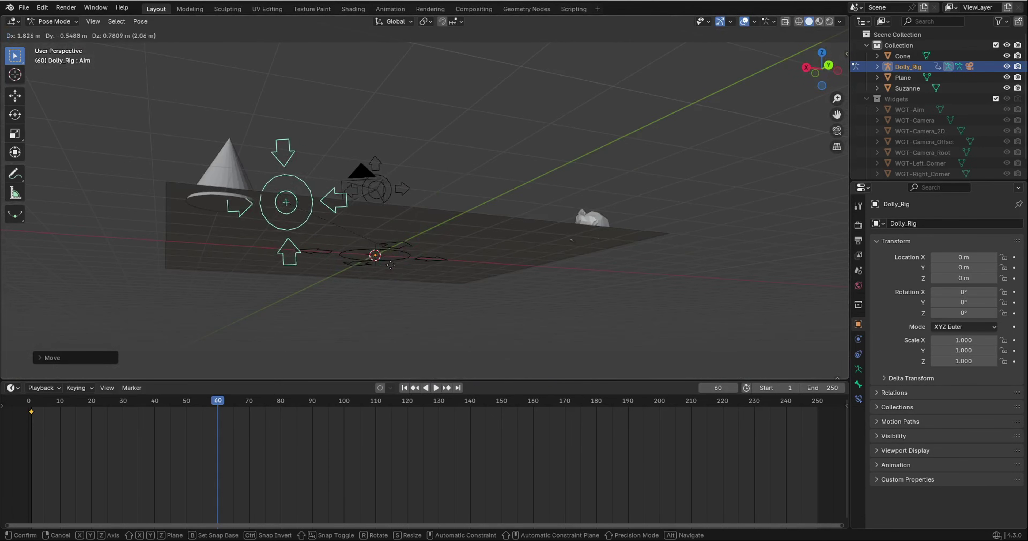
pyautogui.click(366, 241)
pyautogui.moveTo(366, 241); pyautogui.dragTo(362, 310, button='middle')
pyautogui.press('g')
pyautogui.click(301, 280)
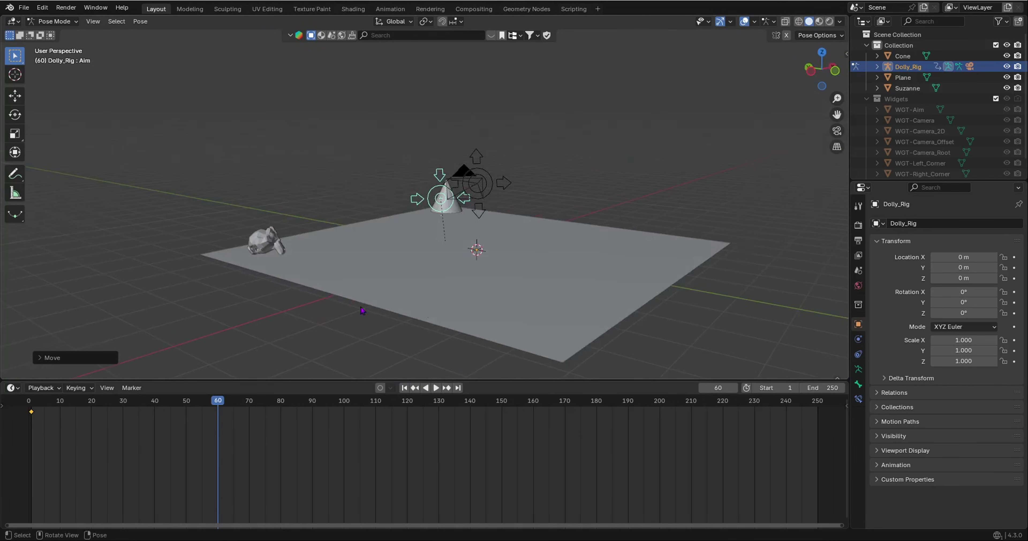
# Step: Centre the Aim control on the cone in camera view and keyframe it at frame 60
pyautogui.press('KP_0')
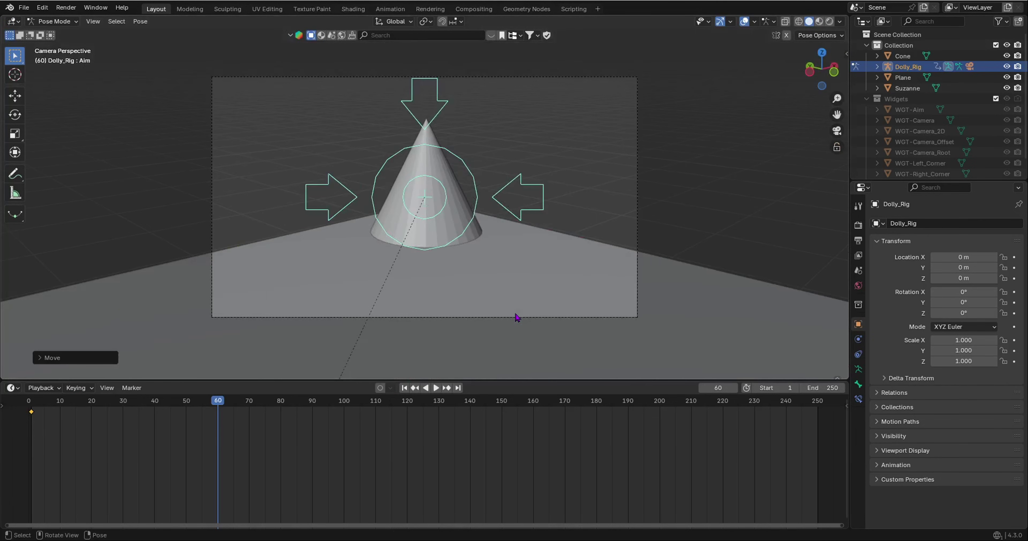
pyautogui.press('g')
pyautogui.click(520, 307)
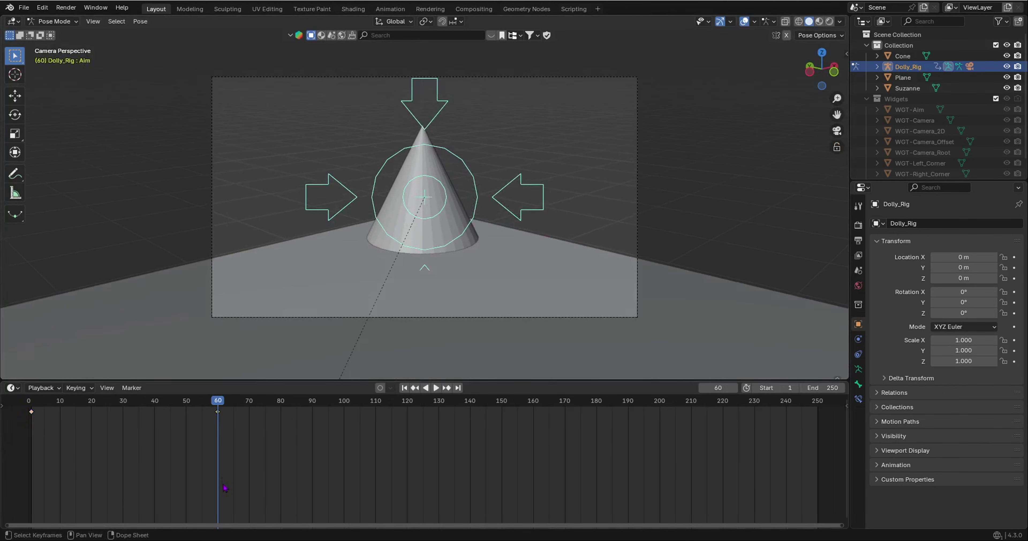
# Step: Play the aim animation from the start in camera view, and return the timeline to frame 0
pyautogui.moveTo(221, 401); pyautogui.dragTo(32, 412)
pyautogui.press('space')
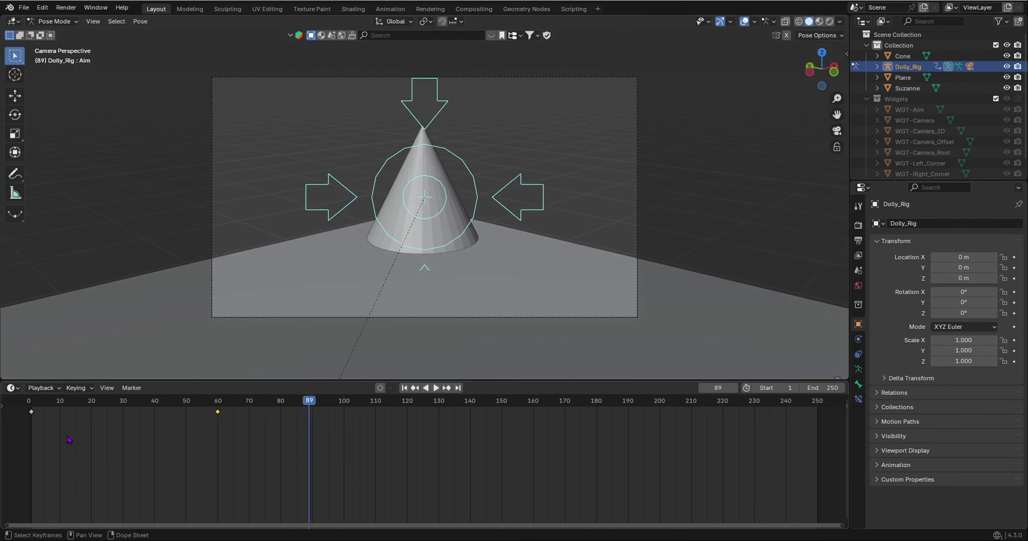
pyautogui.moveTo(307, 402); pyautogui.dragTo(28, 402)
# Step: Raise the rig's Camera control along Z high above the plane and keyframe it at frame 0
pyautogui.moveTo(506, 210); pyautogui.dragTo(560, 246, button='middle')
pyautogui.scroll(-5, 519, 219)
pyautogui.scroll(-5, 381, 230)
pyautogui.click(394, 203)
pyautogui.scroll(4, 470, 242)
pyautogui.scroll(-6, 551, 230)
pyautogui.scroll(4, 371, 363)
pyautogui.press('g')
pyautogui.press('z')
pyautogui.click(571, 131)
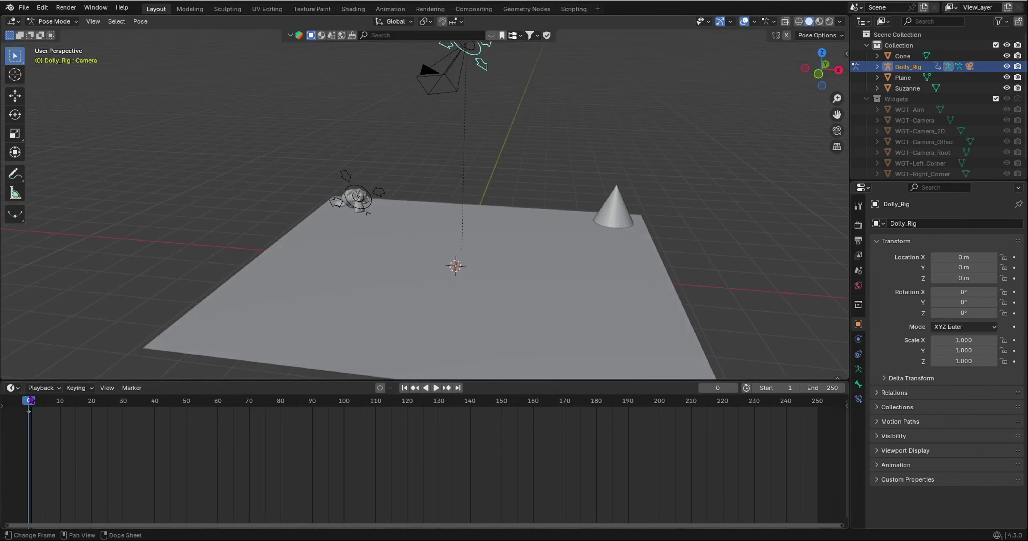
# Step: At frame 60, lower the Camera control to just beyond the plane's edge near the cone and keyframe it
pyautogui.moveTo(28, 400); pyautogui.dragTo(219, 410)
pyautogui.press('g')
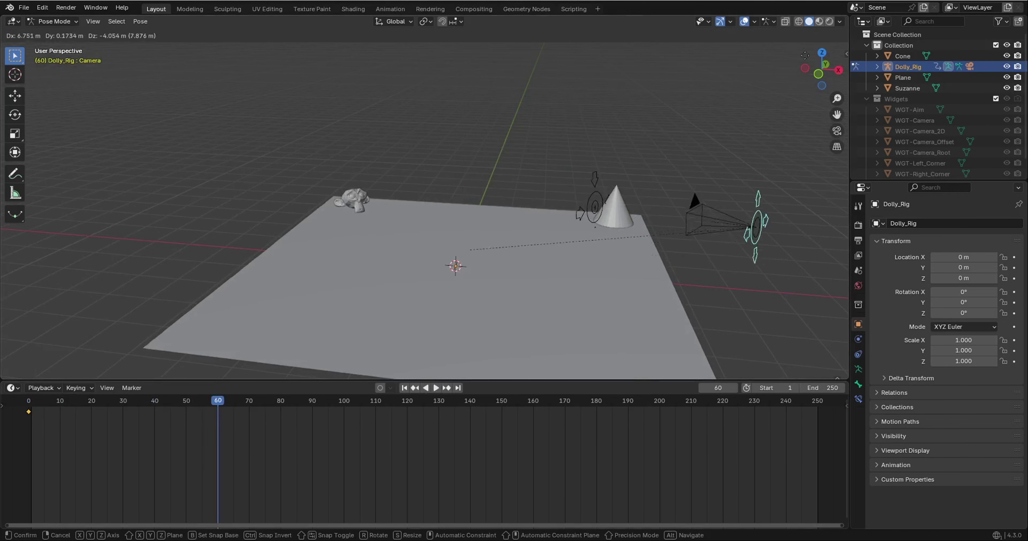
pyautogui.click(728, 45)
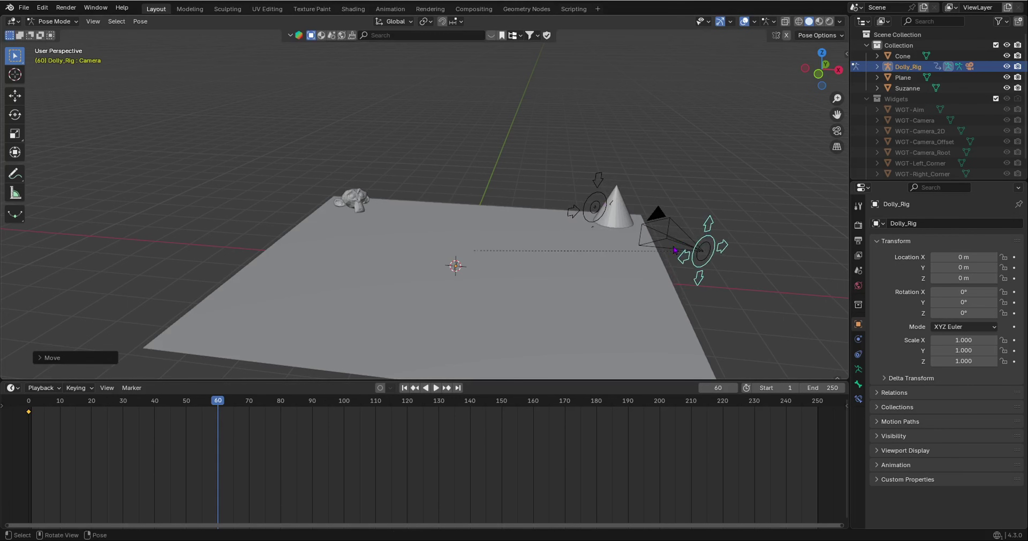
pyautogui.press('g')
pyautogui.click(759, 262)
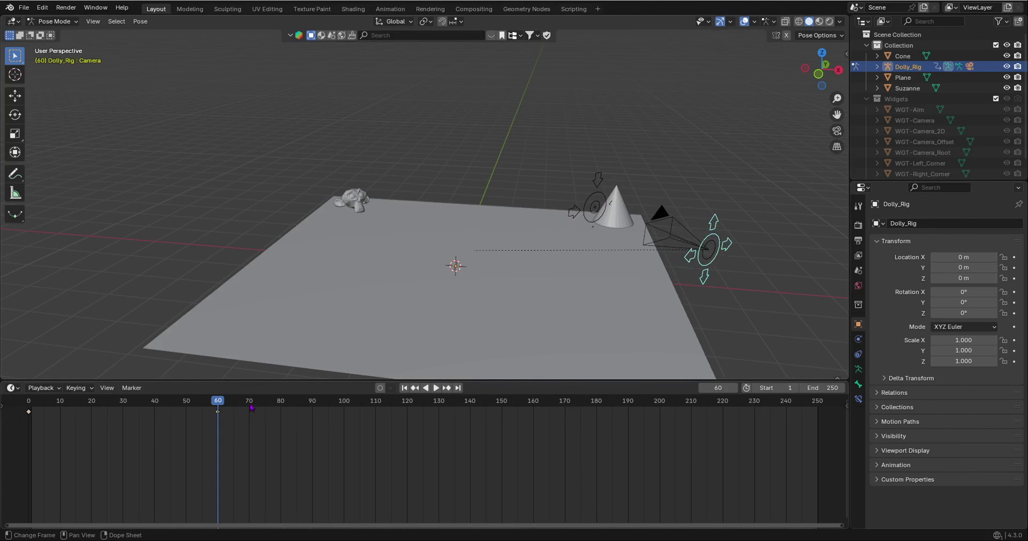
# Step: Play the camera move from frame 0 in camera view, and examine the rig's end position around the cone
pyautogui.moveTo(252, 406); pyautogui.dragTo(29, 401)
pyautogui.press('KP_0')
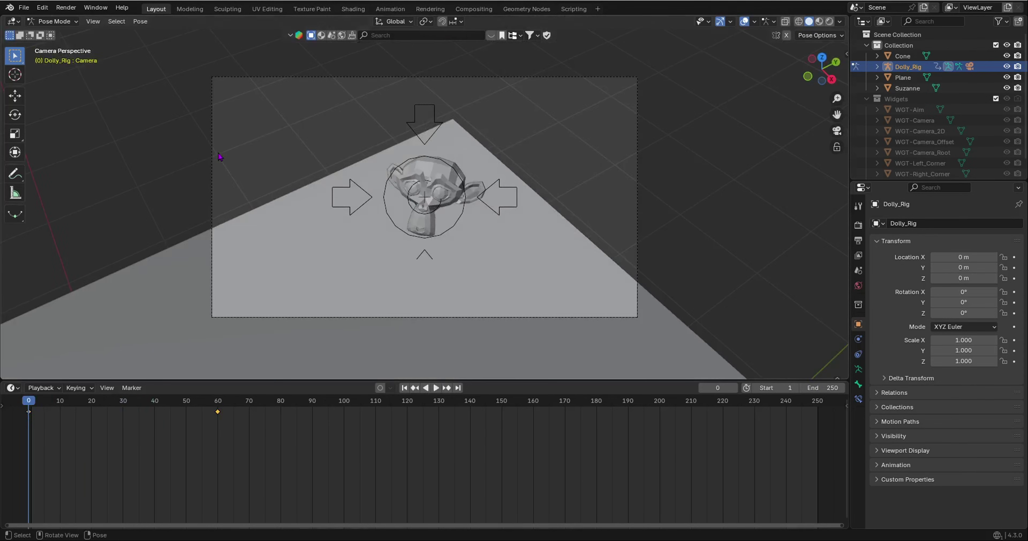
pyautogui.press('space')
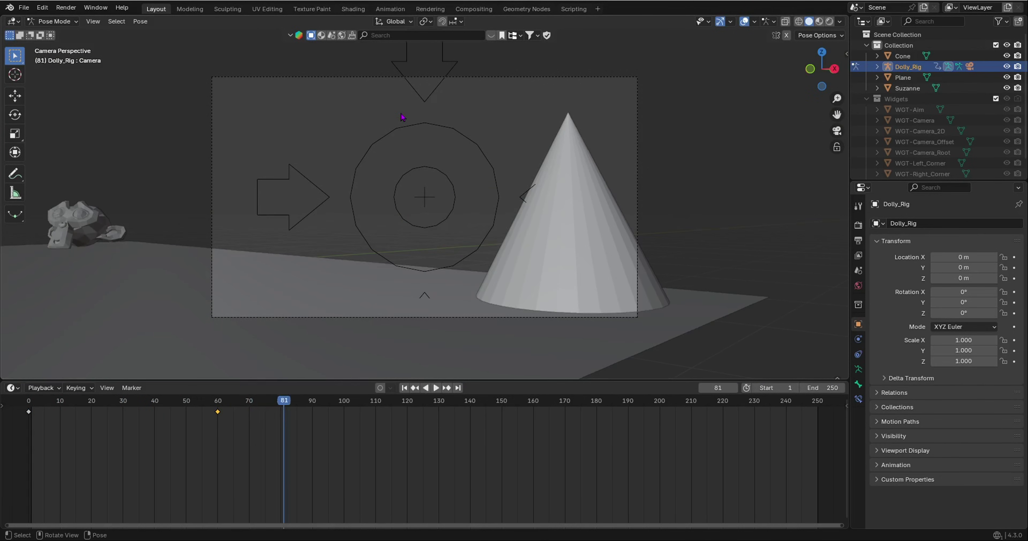
pyautogui.moveTo(615, 154); pyautogui.dragTo(337, 173, button='middle')
pyautogui.scroll(-6, 415, 202)
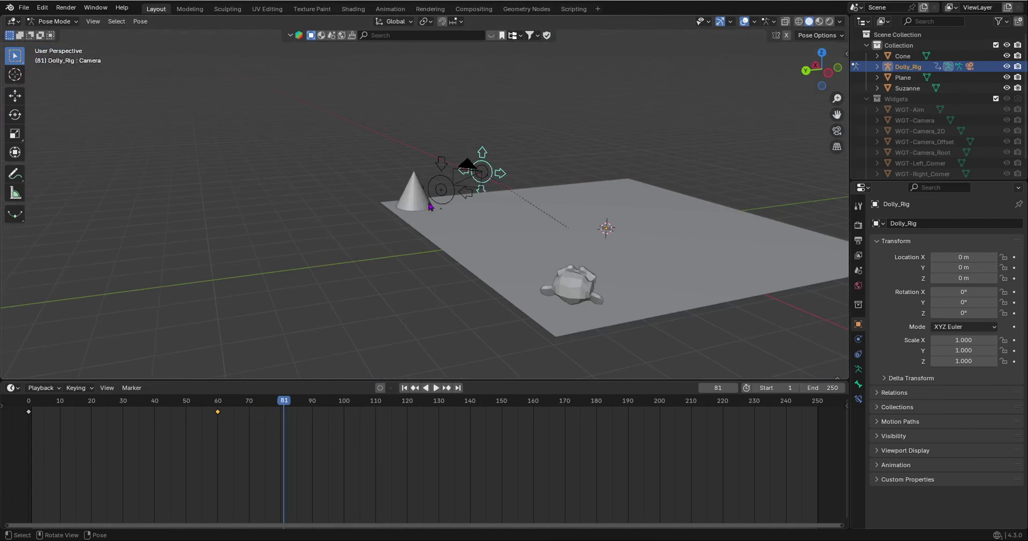
pyautogui.moveTo(429, 205); pyautogui.dragTo(506, 217, button='middle')
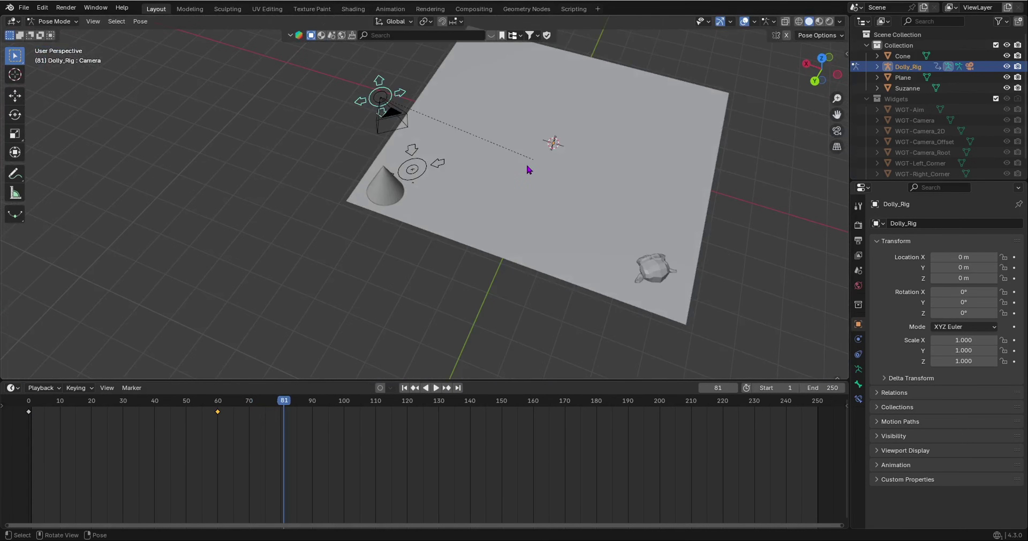